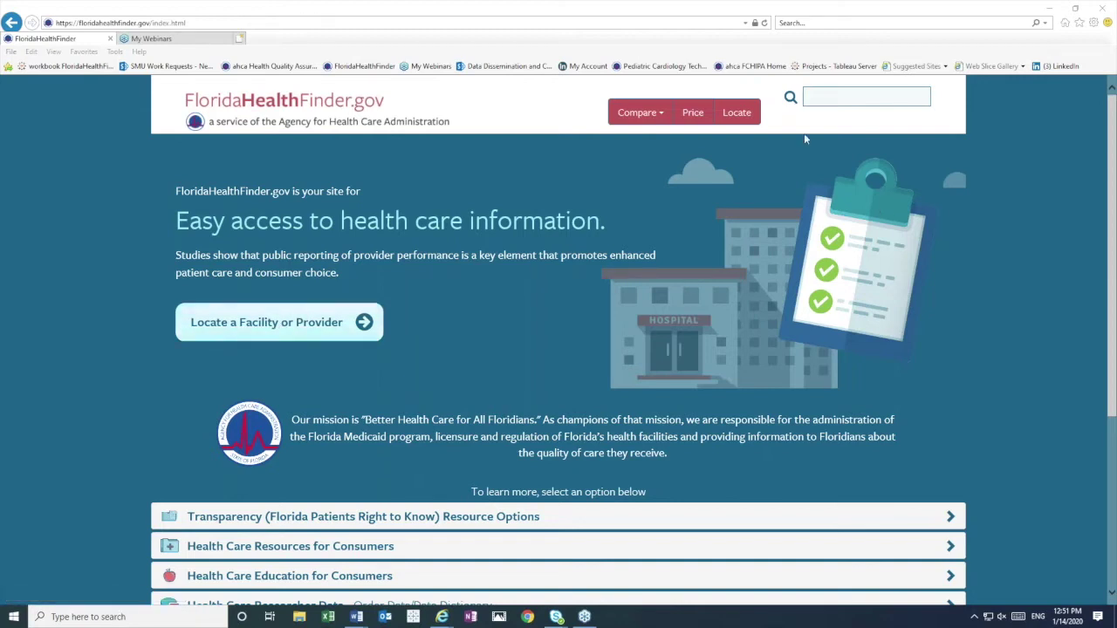
Open the Facility/Provider Locator's search by facility type/location and dismiss the secure-content notice.
{"action": "left_click", "coordinate": [735, 115]}
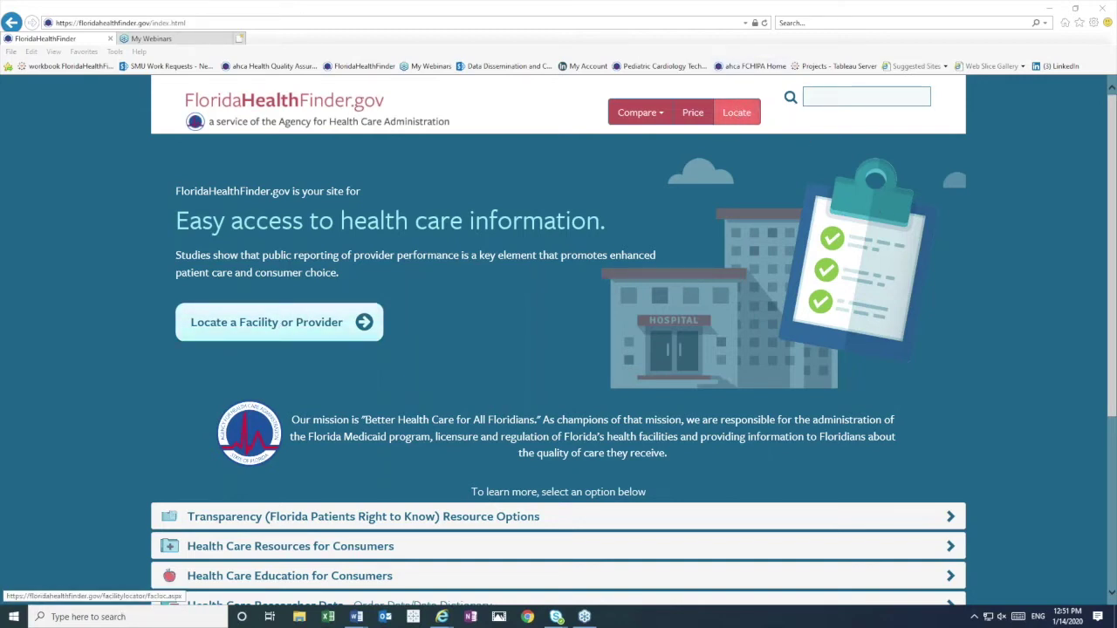
{"action": "left_click", "coordinate": [304, 325]}
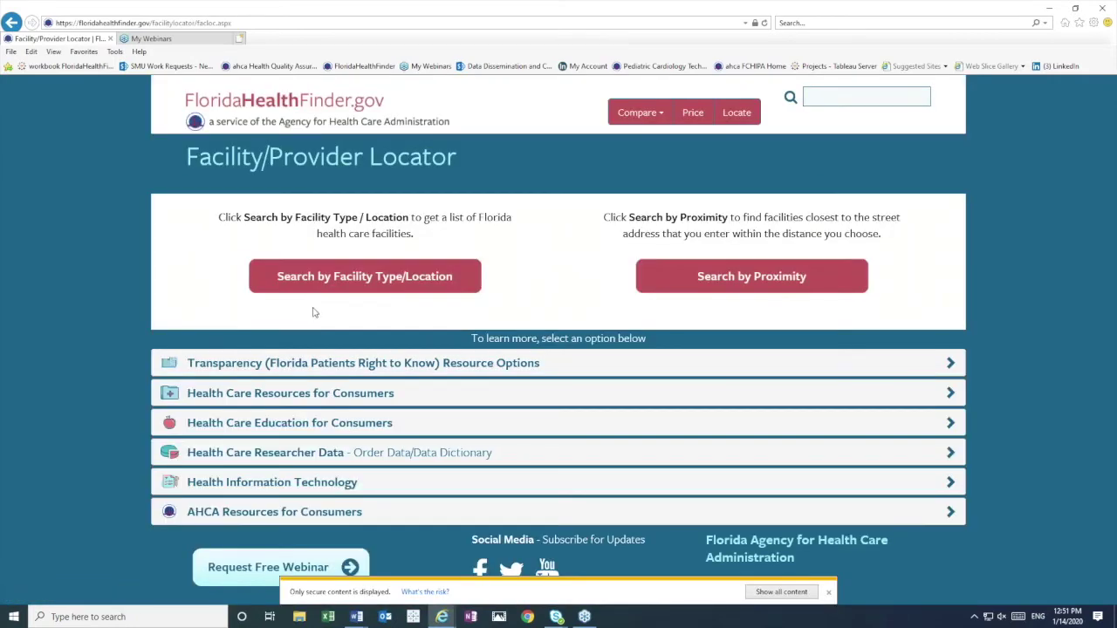
{"action": "left_click", "coordinate": [353, 284]}
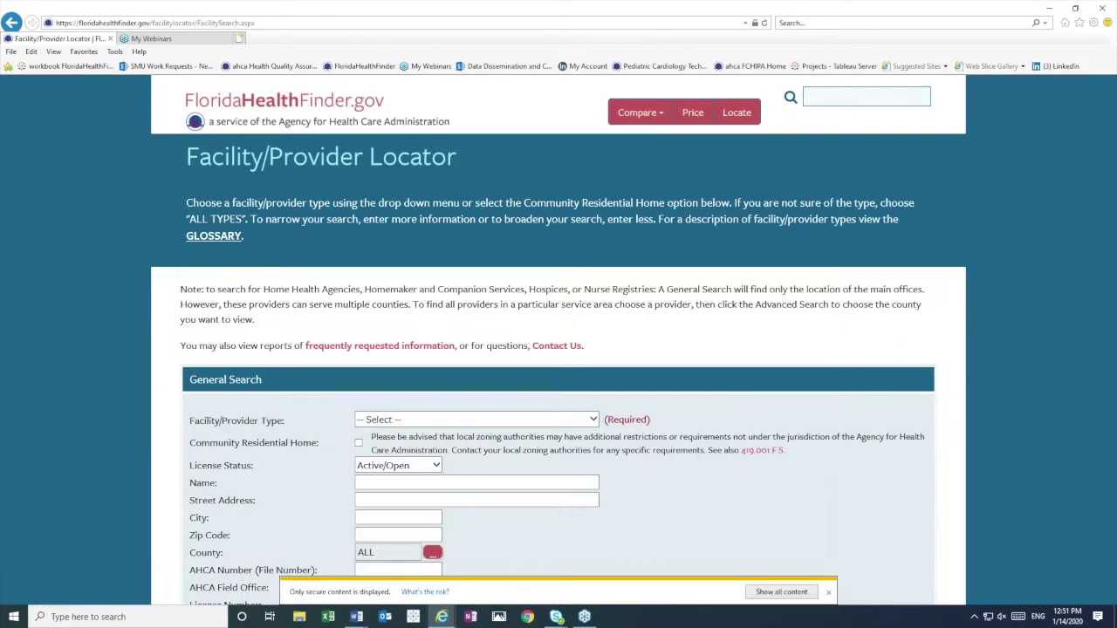
{"action": "left_click", "coordinate": [828, 592]}
Review the available facility/provider types in the General Search form without choosing one.
{"action": "scroll", "coordinate": [792, 519], "scroll_direction": "down", "scroll_amount": 3}
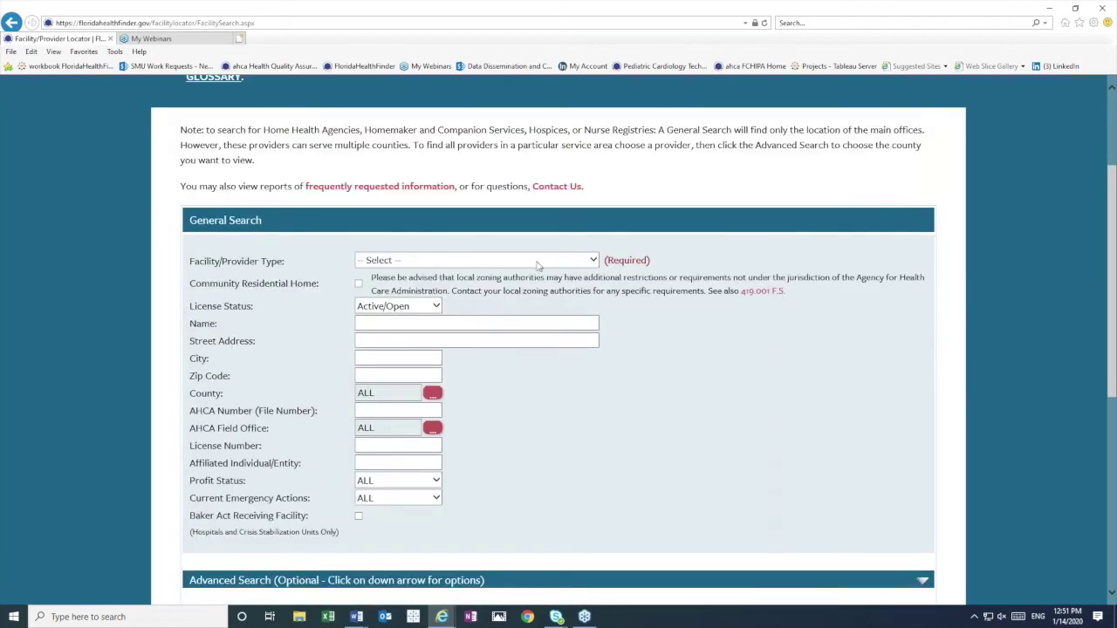
{"action": "left_click", "coordinate": [538, 261]}
{"action": "scroll", "coordinate": [535, 266], "scroll_direction": "down", "scroll_amount": 1}
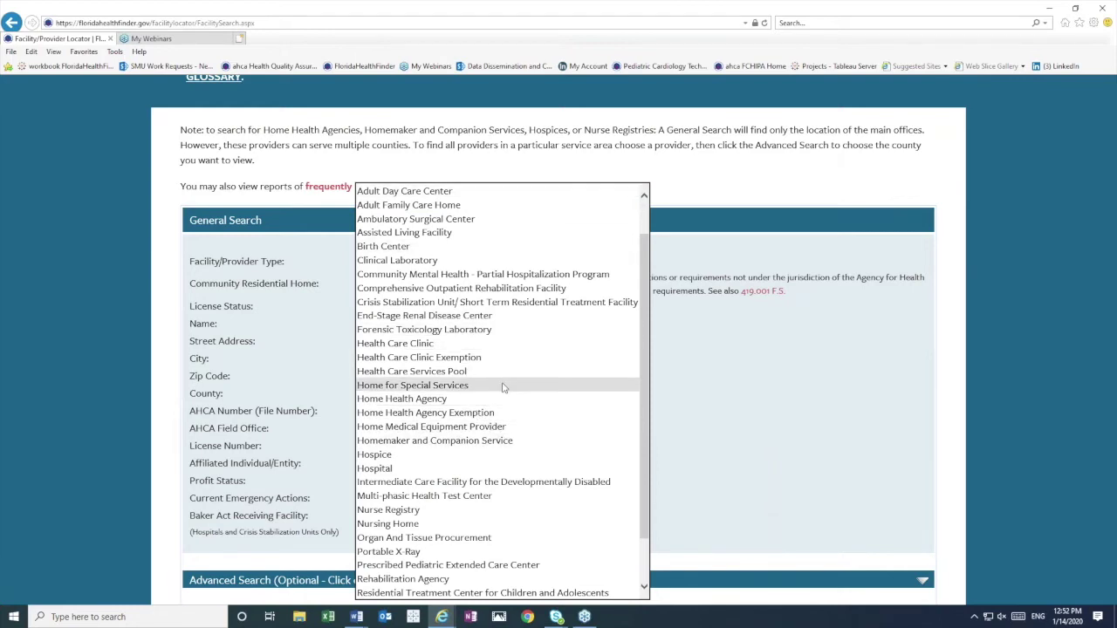
{"action": "scroll", "coordinate": [503, 387], "scroll_direction": "down", "scroll_amount": 1}
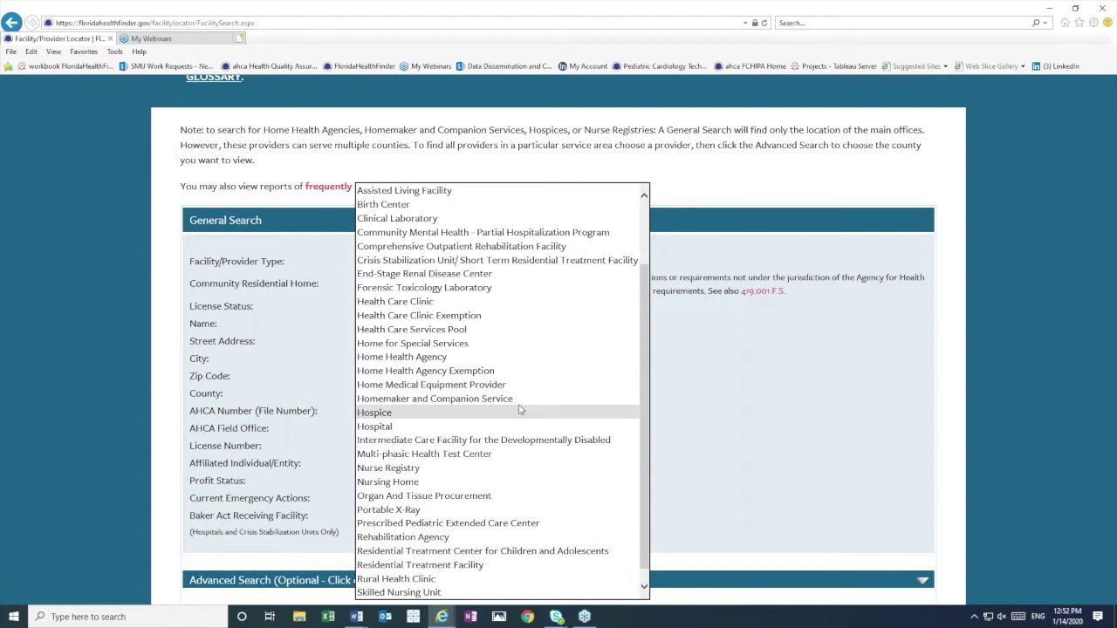
{"action": "scroll", "coordinate": [518, 397], "scroll_direction": "down", "scroll_amount": 1}
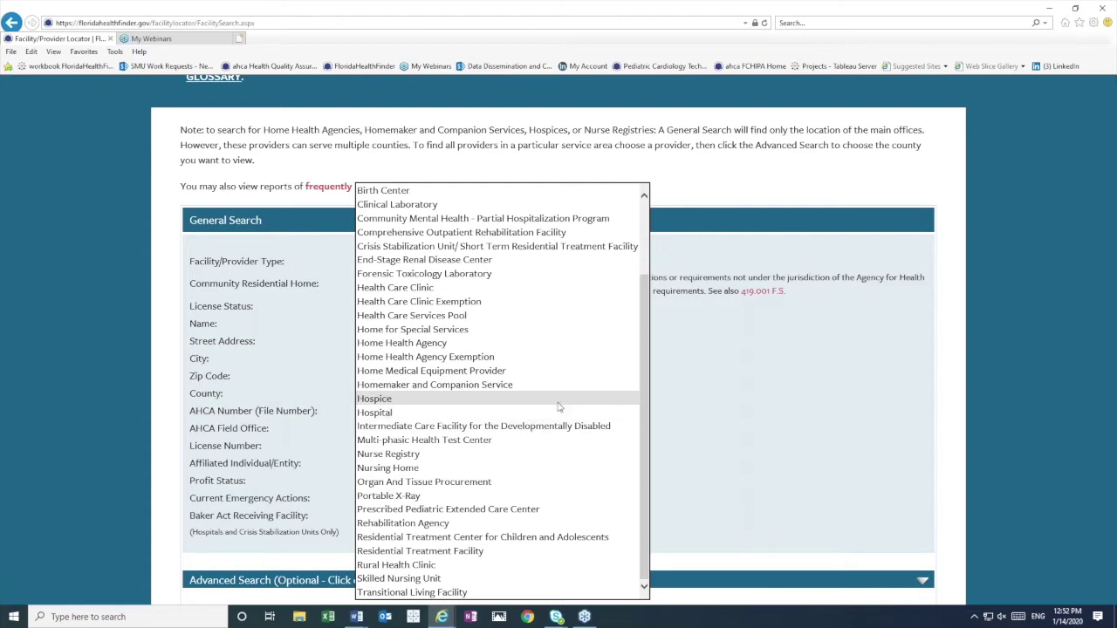
{"action": "left_click", "coordinate": [656, 408]}
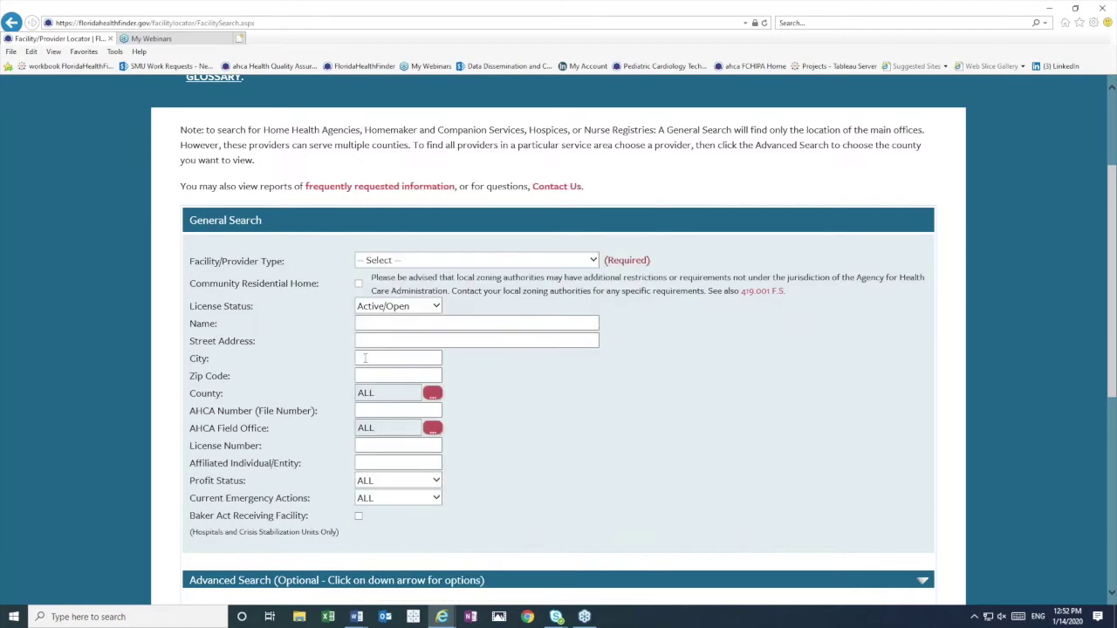
Examine the license status and county choices in the General Search form, keeping Active/Open and ALL.
{"action": "left_click", "coordinate": [396, 311]}
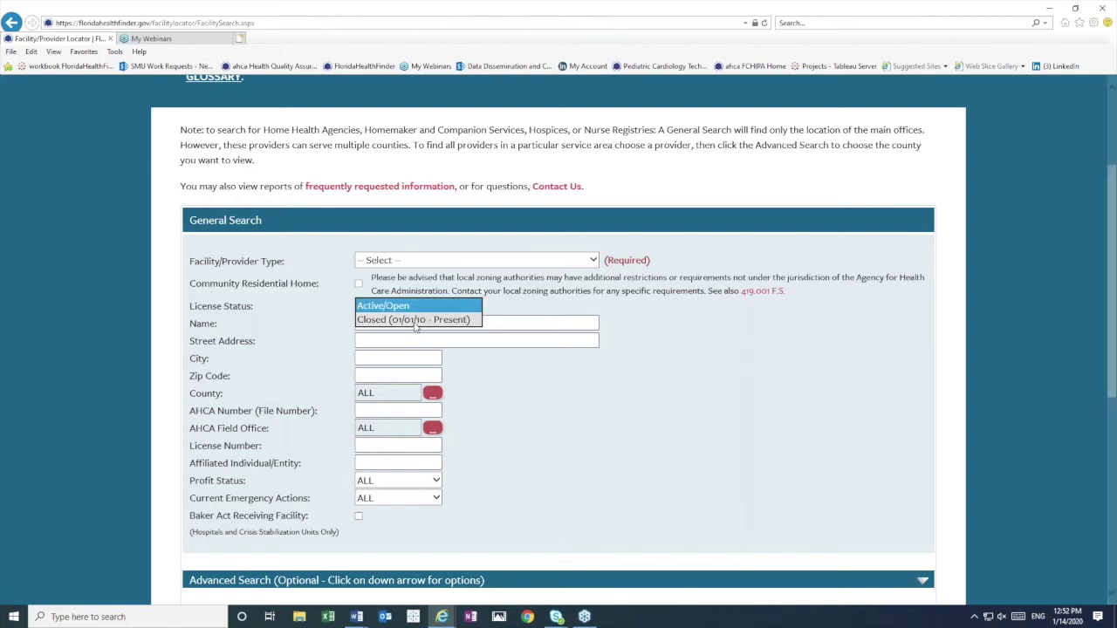
{"action": "left_click", "coordinate": [384, 306]}
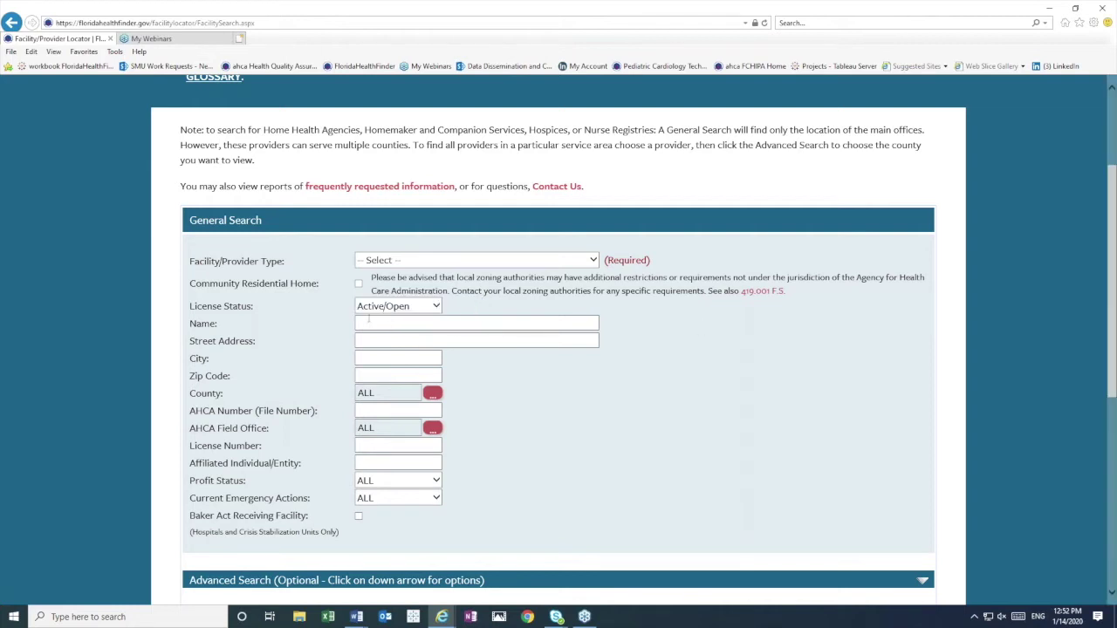
{"action": "left_click", "coordinate": [368, 340]}
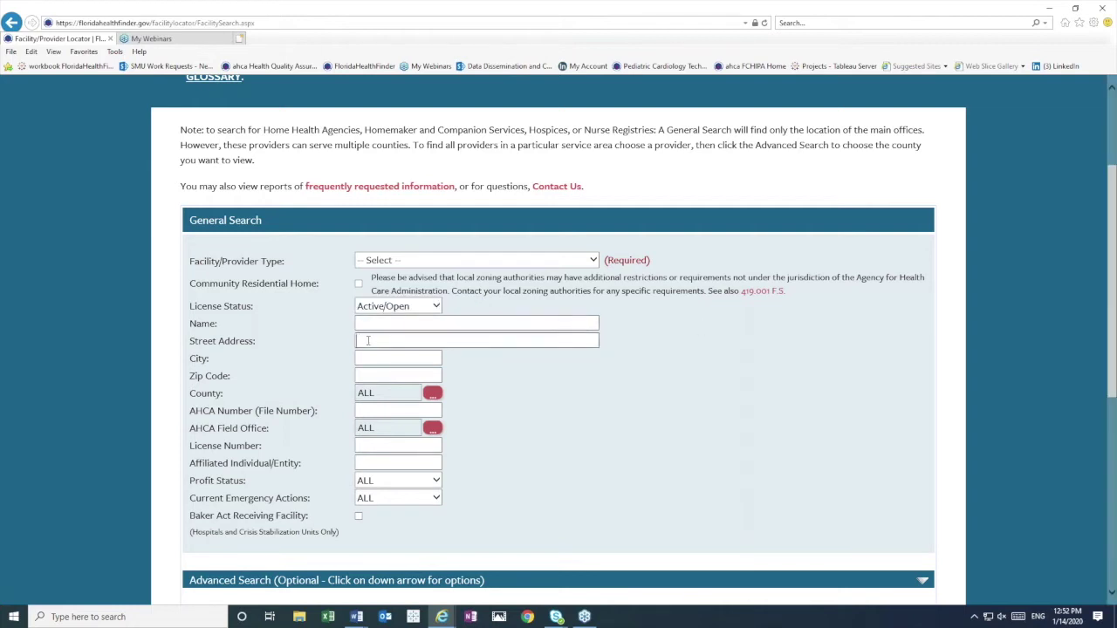
{"action": "left_click", "coordinate": [376, 373]}
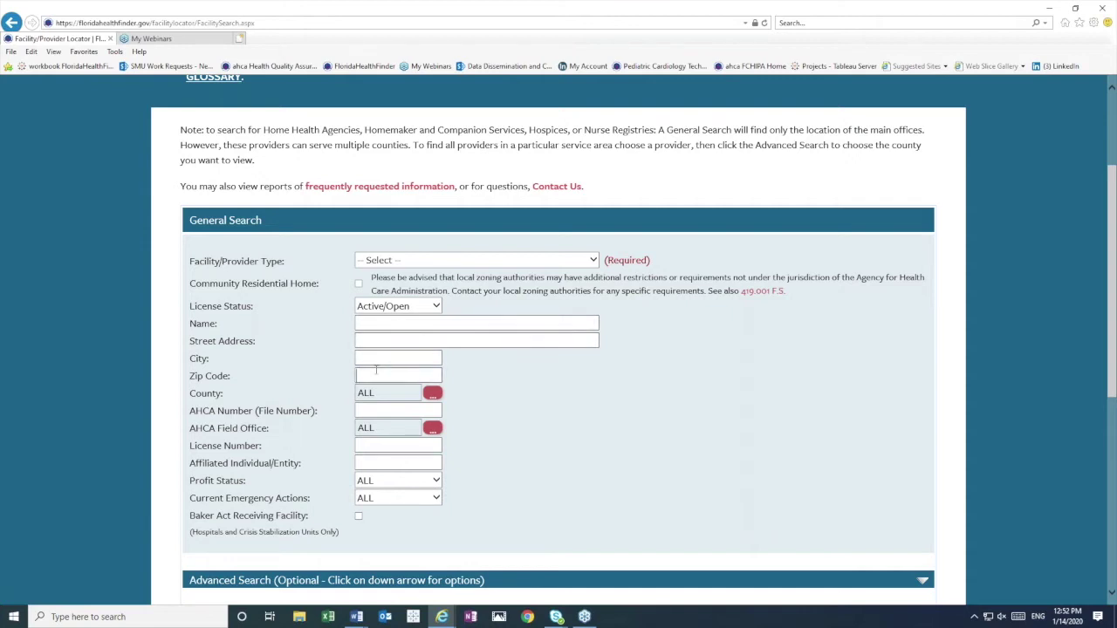
{"action": "left_click", "coordinate": [431, 394]}
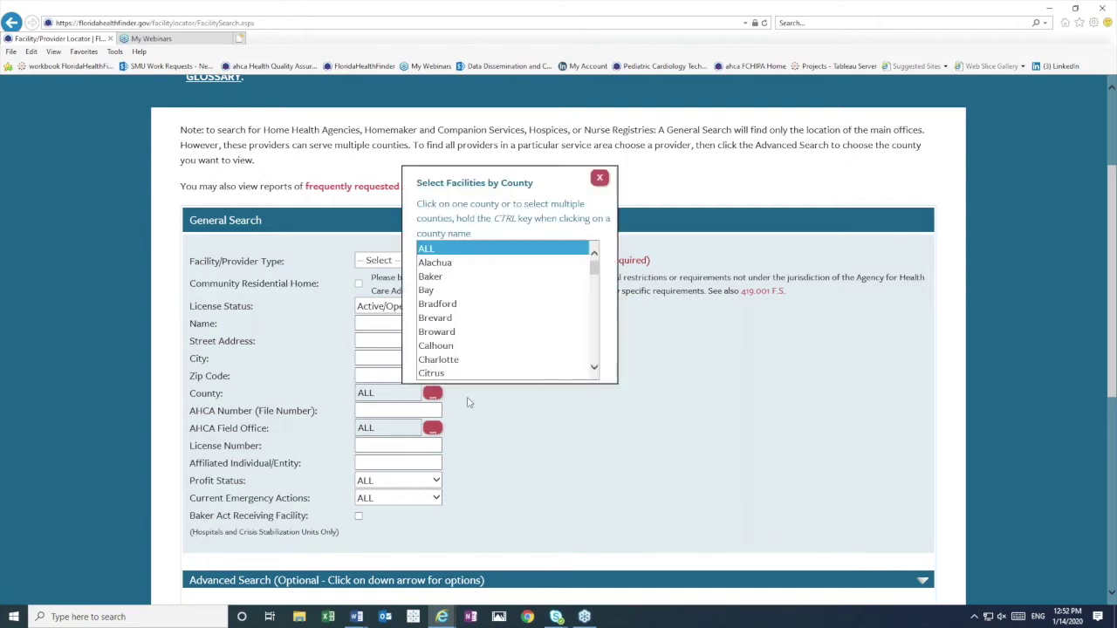
{"action": "left_click", "coordinate": [312, 425]}
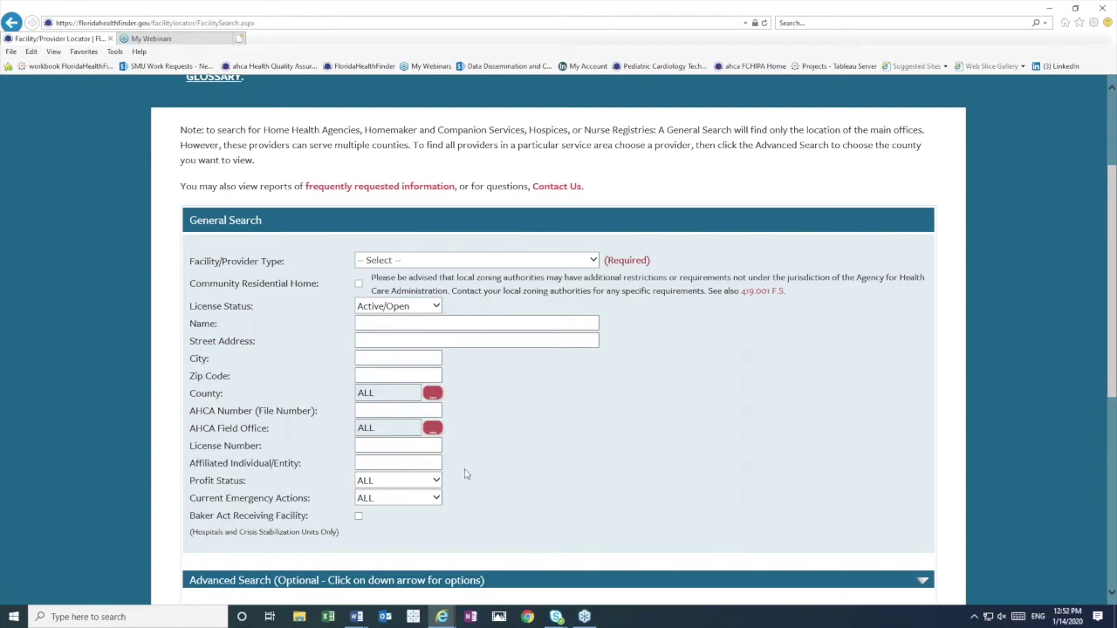
Set the facility/provider type to Hospital in the General Search form.
{"action": "scroll", "coordinate": [458, 486], "scroll_direction": "down", "scroll_amount": 1}
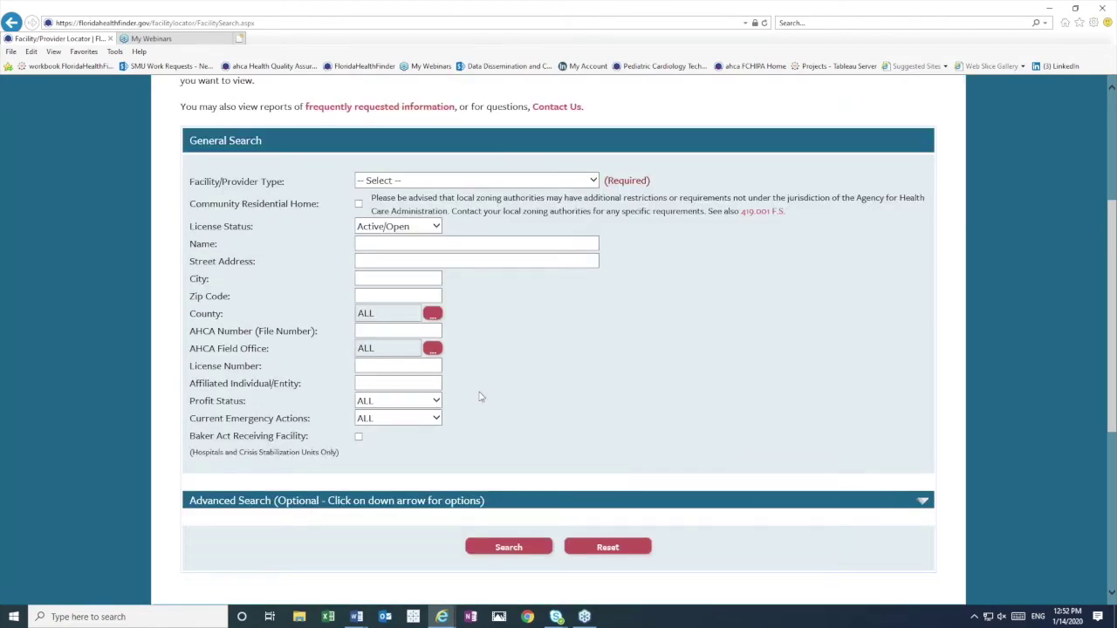
{"action": "scroll", "coordinate": [481, 394], "scroll_direction": "up", "scroll_amount": 1}
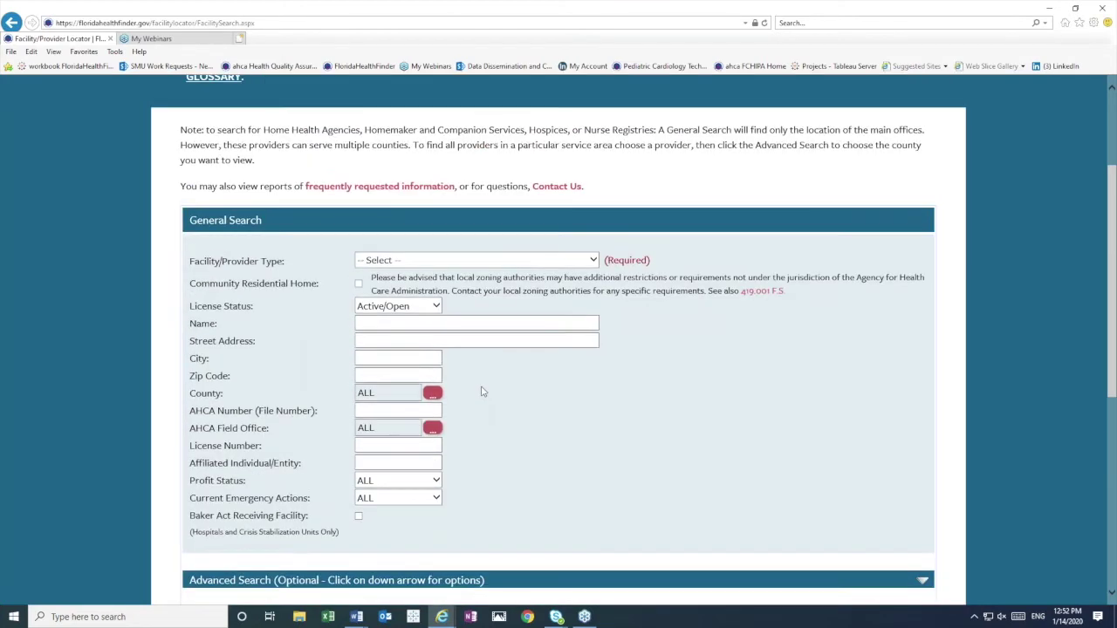
{"action": "left_click", "coordinate": [448, 262]}
{"action": "scroll", "coordinate": [448, 301], "scroll_direction": "down", "scroll_amount": 2}
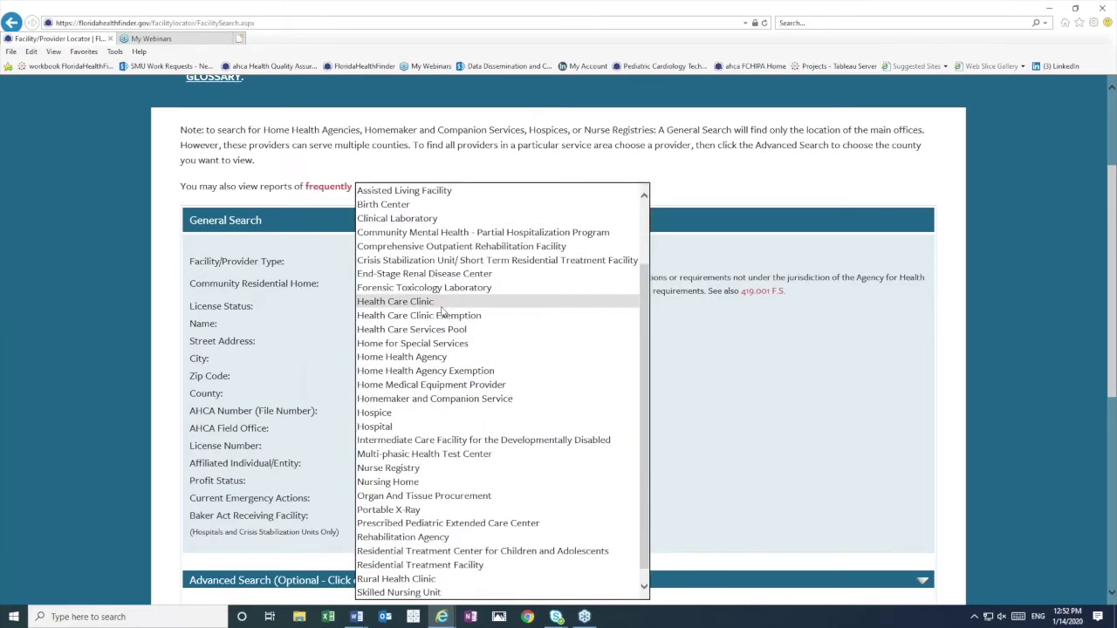
{"action": "left_click", "coordinate": [450, 425]}
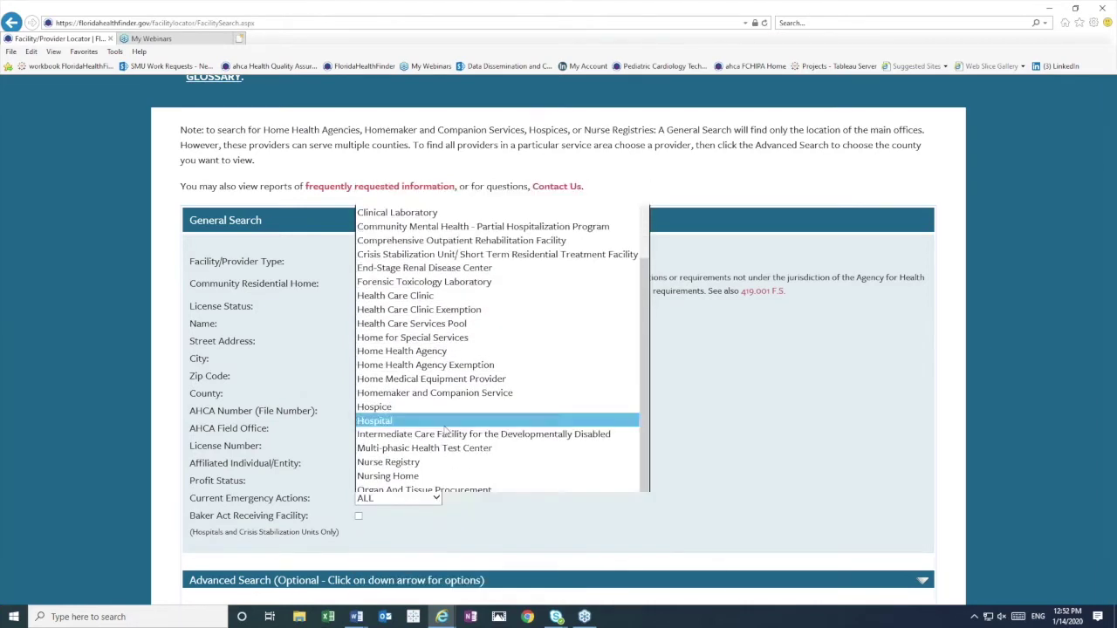
Expand the optional Advanced Search section to show the hospital-specific filters.
{"action": "scroll", "coordinate": [681, 410], "scroll_direction": "down", "scroll_amount": 3}
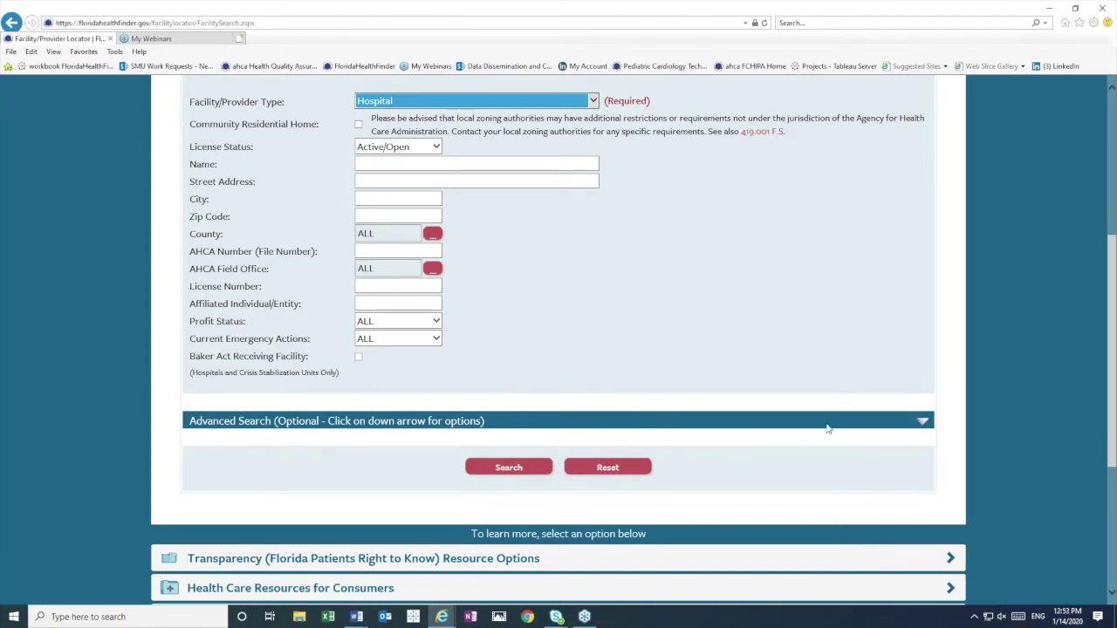
{"action": "left_click", "coordinate": [923, 423]}
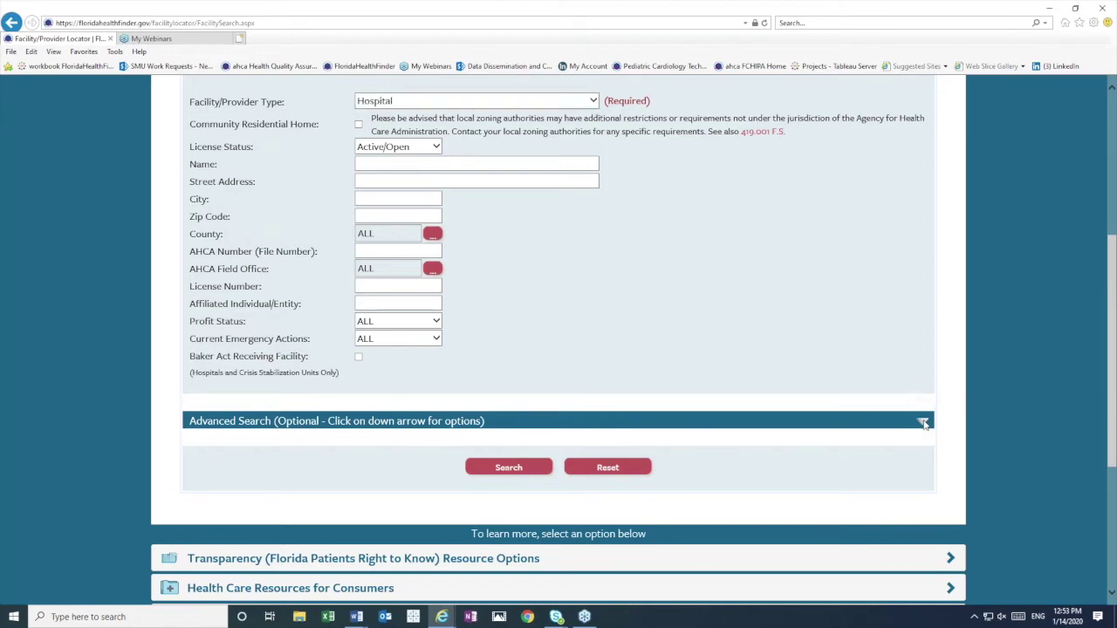
{"action": "scroll", "coordinate": [539, 405], "scroll_direction": "down", "scroll_amount": 1}
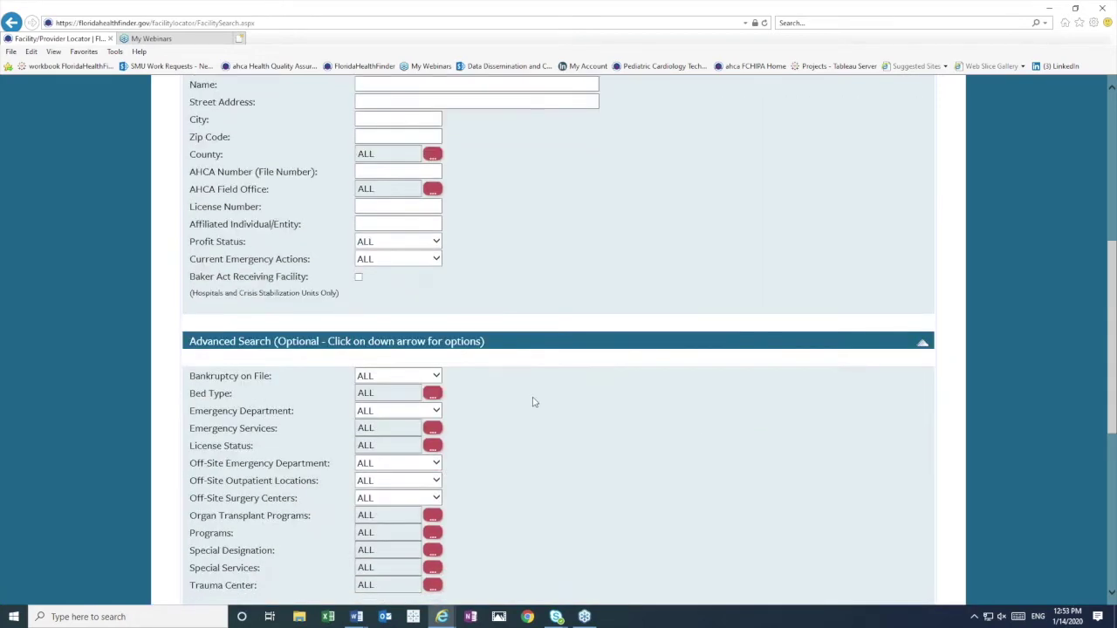
{"action": "scroll", "coordinate": [296, 372], "scroll_direction": "down", "scroll_amount": 1}
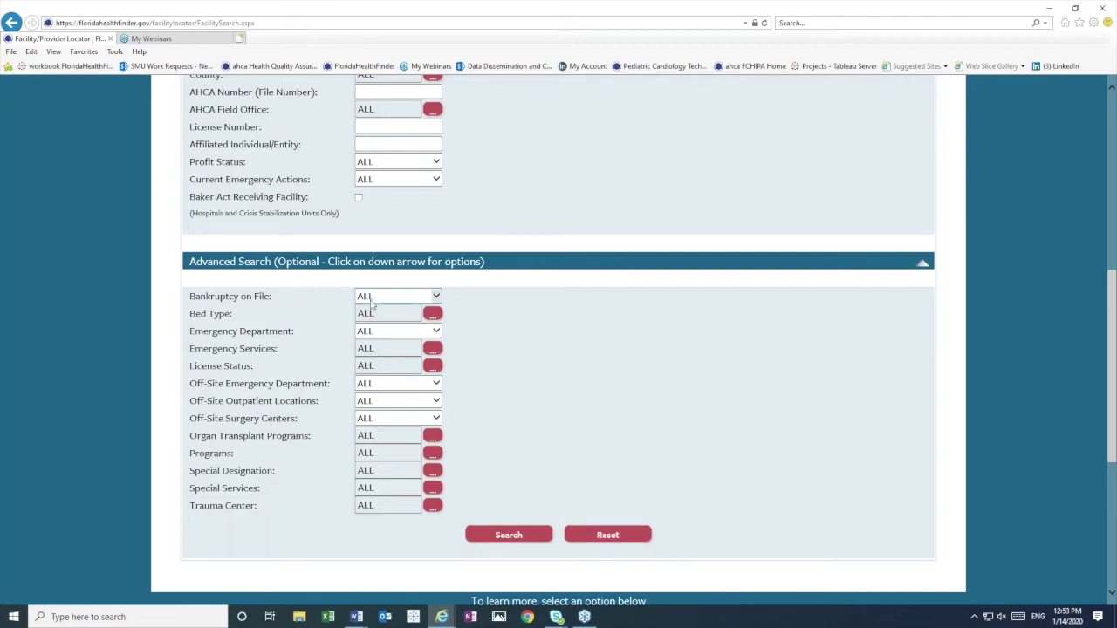
Review the bed type and emergency services choices in the Advanced Search filters, leaving both at ALL.
{"action": "left_click", "coordinate": [432, 313]}
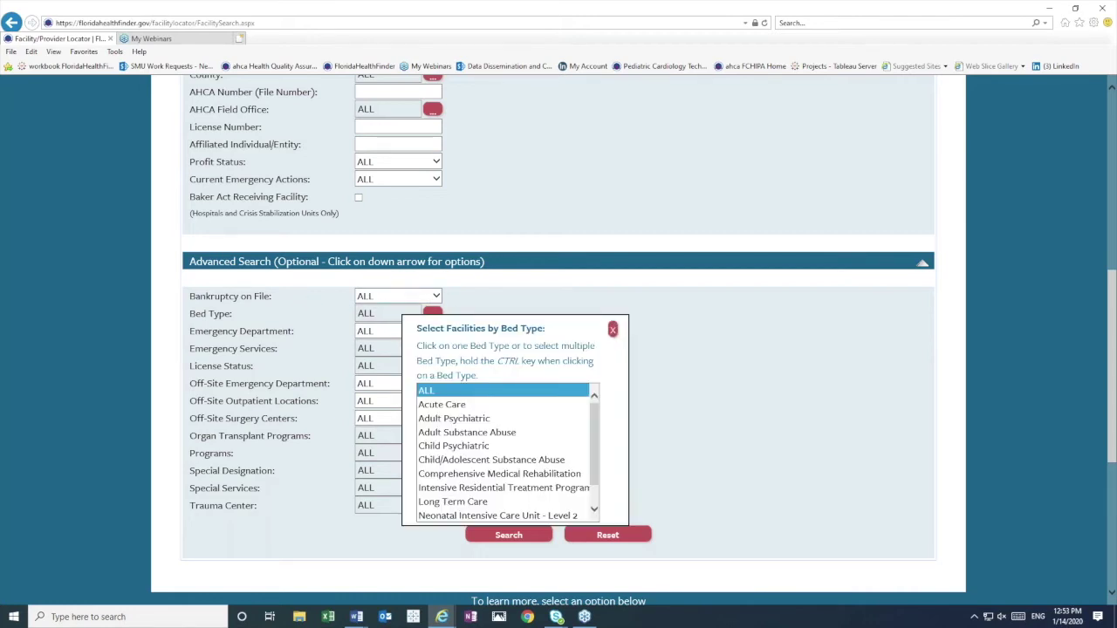
{"action": "left_click", "coordinate": [478, 311]}
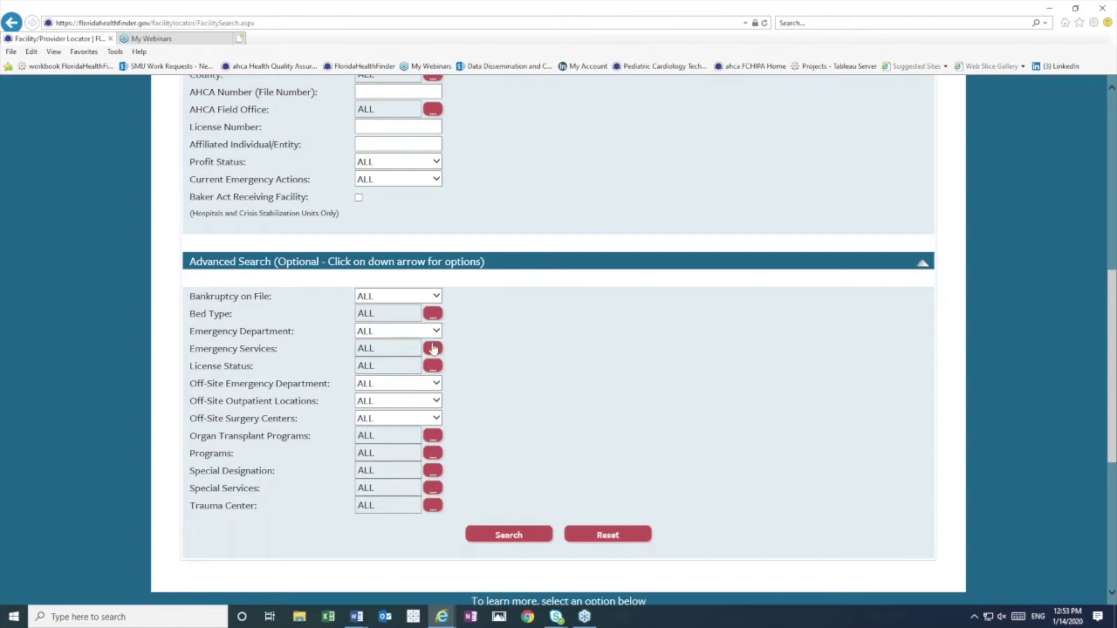
{"action": "left_click", "coordinate": [431, 349]}
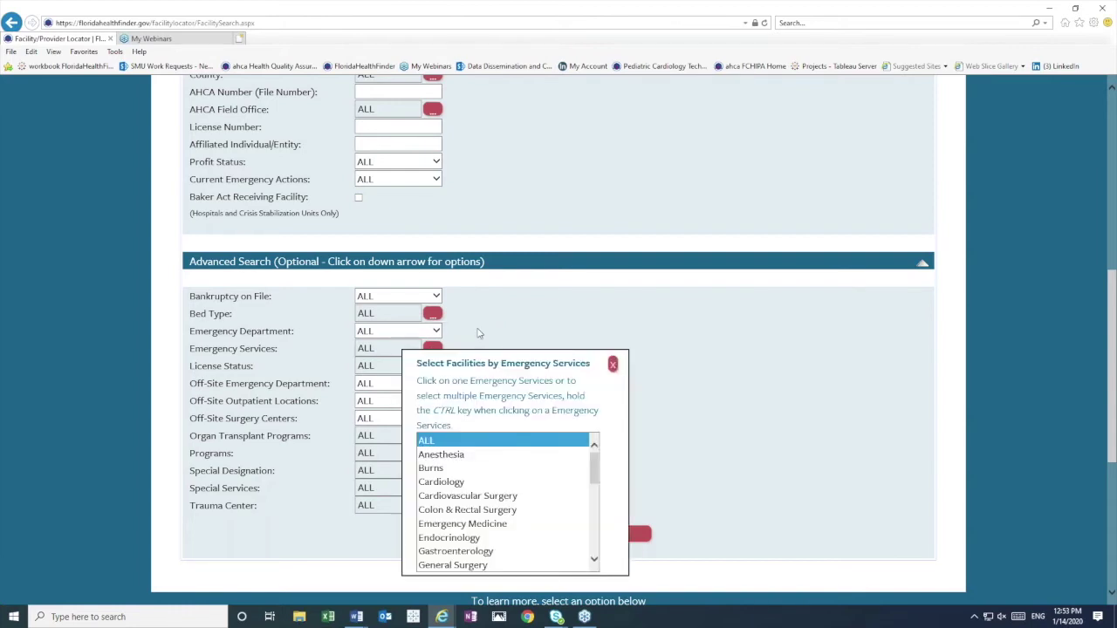
{"action": "left_click", "coordinate": [476, 335]}
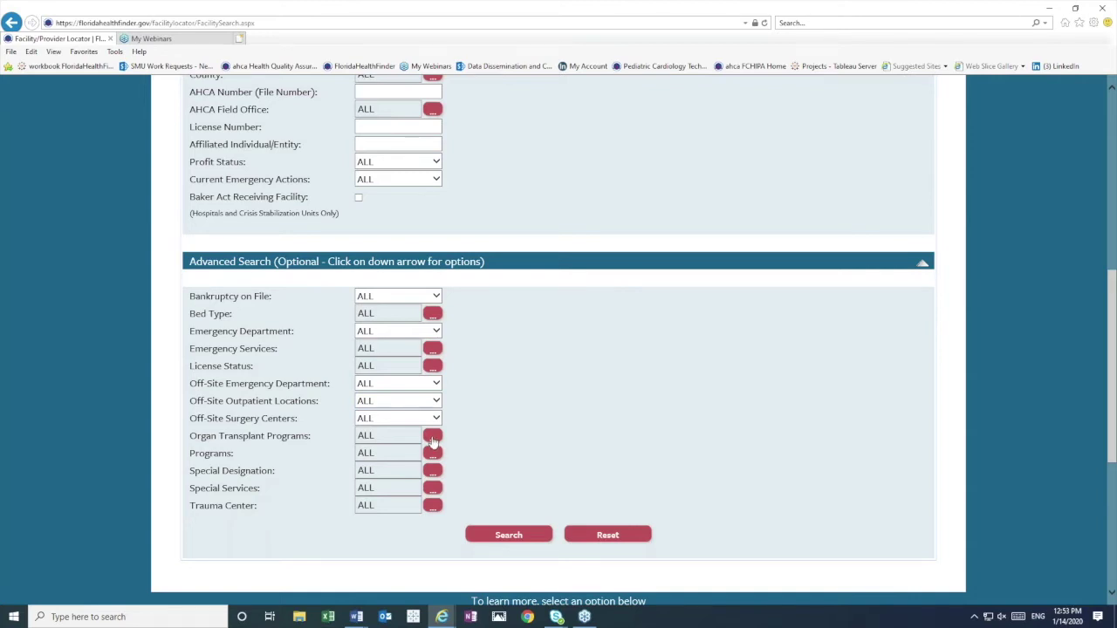
Review the choices for organ transplant programs, programs, special designation, special services and trauma center without selecting any.
{"action": "left_click", "coordinate": [432, 439]}
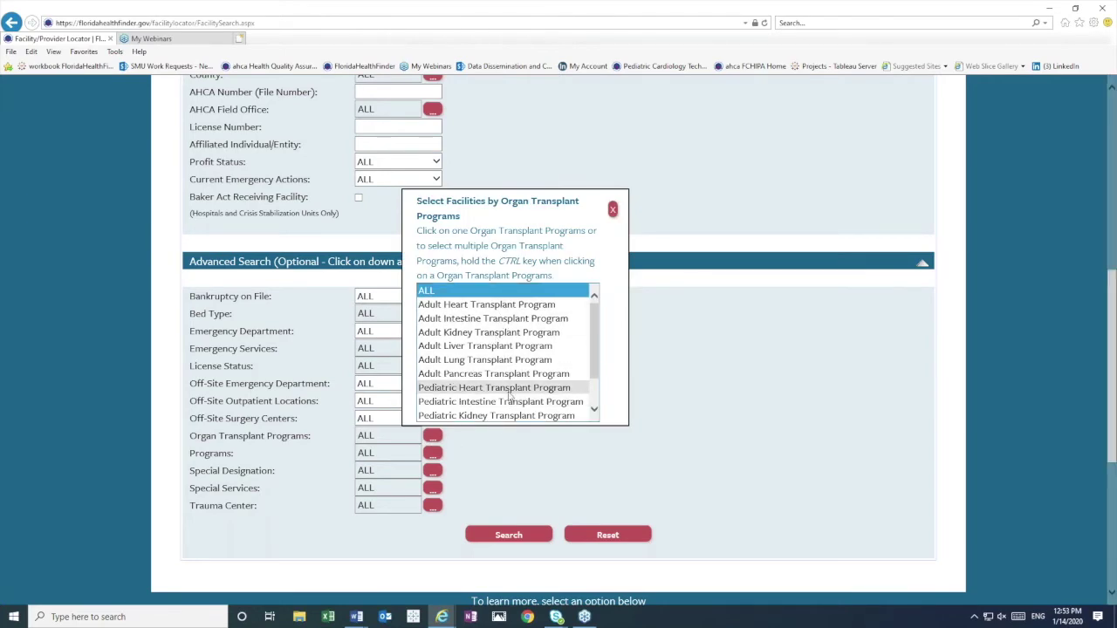
{"action": "left_click", "coordinate": [476, 471]}
{"action": "left_click", "coordinate": [432, 454]}
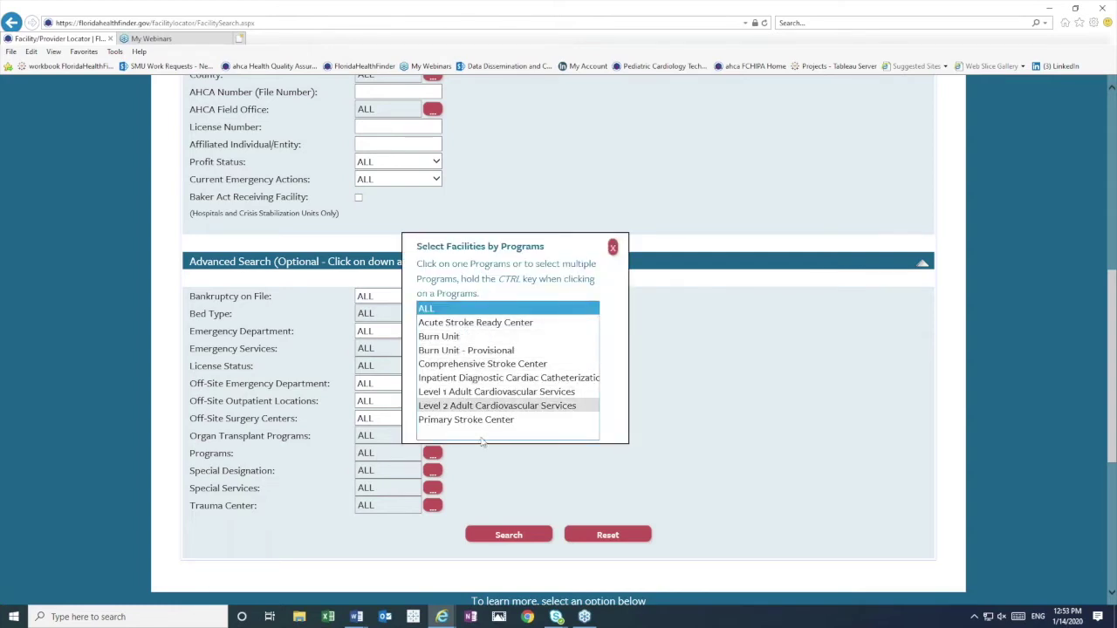
{"action": "left_click", "coordinate": [481, 476]}
{"action": "left_click", "coordinate": [431, 472]}
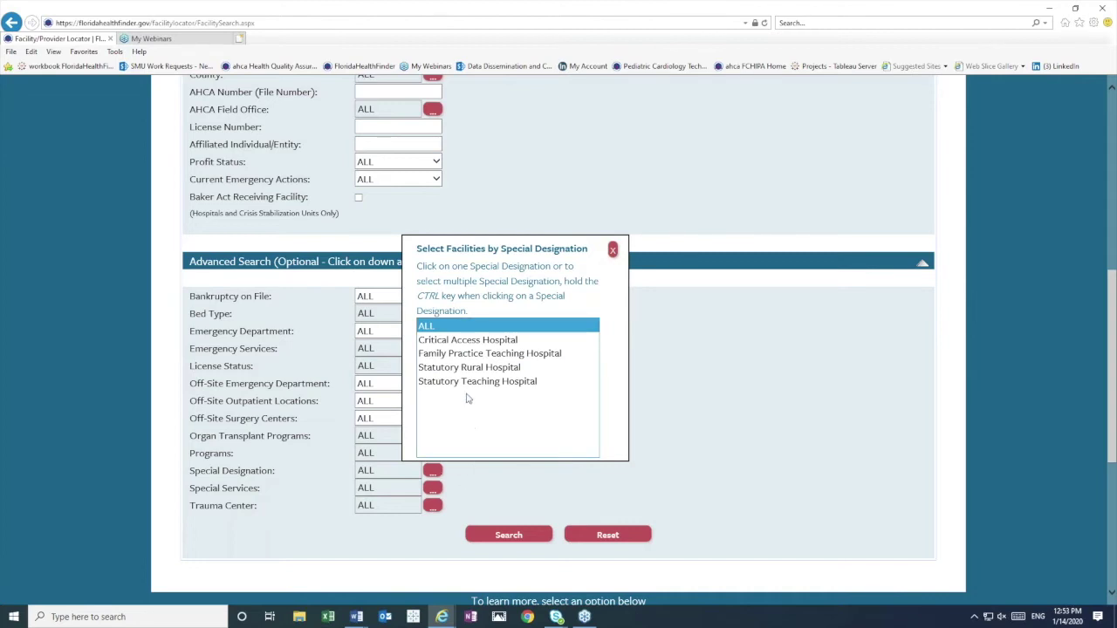
{"action": "left_click", "coordinate": [437, 493]}
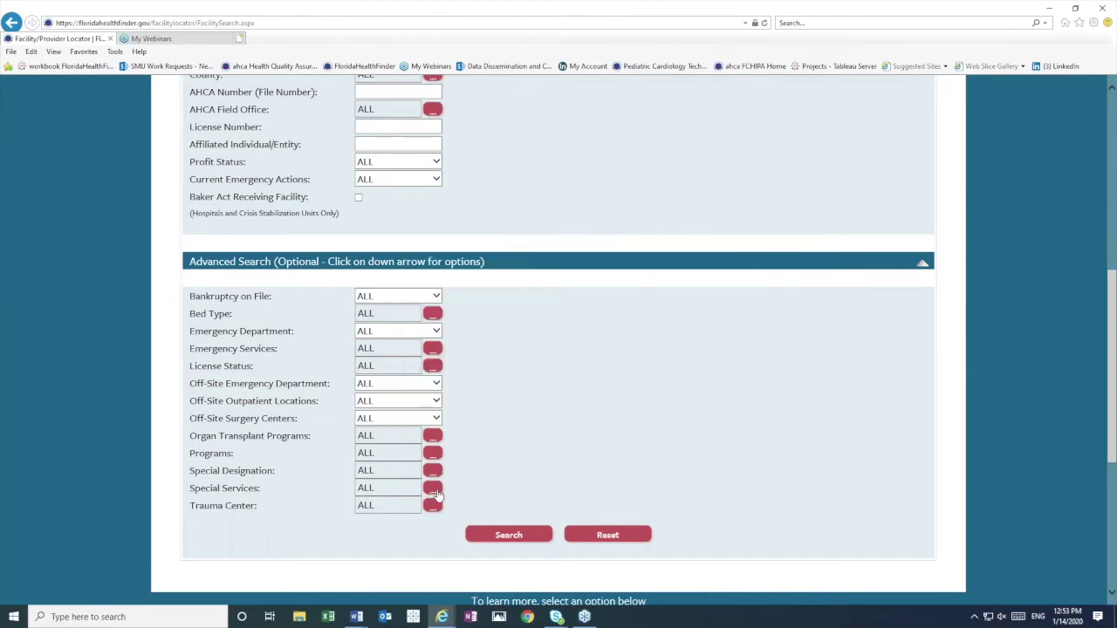
{"action": "left_click", "coordinate": [433, 490]}
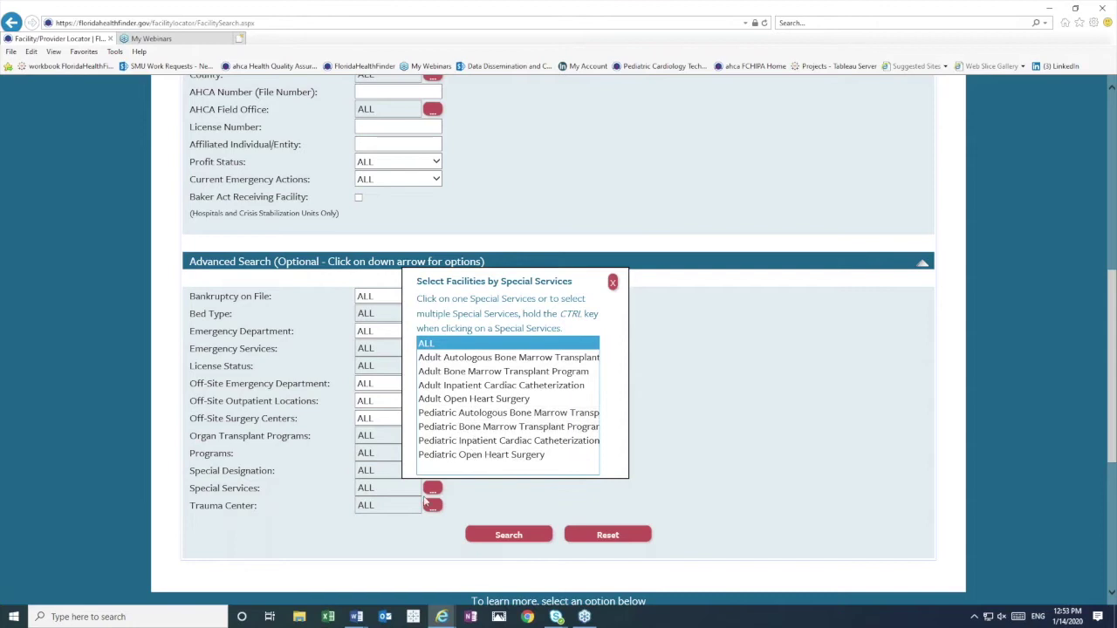
{"action": "left_click", "coordinate": [438, 508]}
{"action": "left_click", "coordinate": [433, 506]}
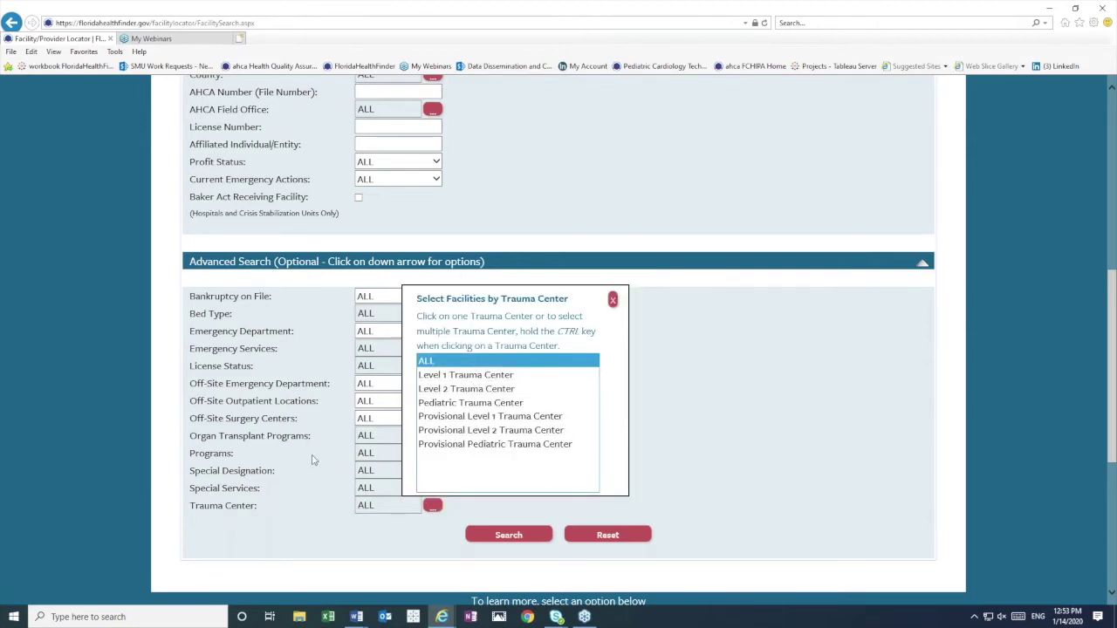
{"action": "left_click", "coordinate": [273, 548]}
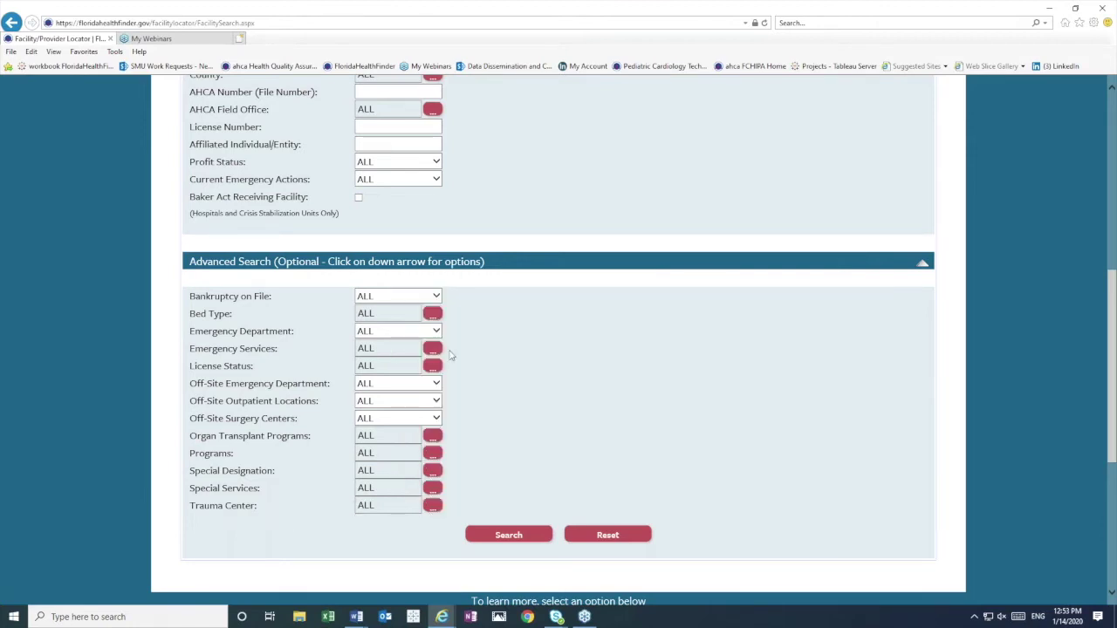
Change the facility/provider type to Nursing Home in the General Search form.
{"action": "scroll", "coordinate": [528, 365], "scroll_direction": "up", "scroll_amount": 4}
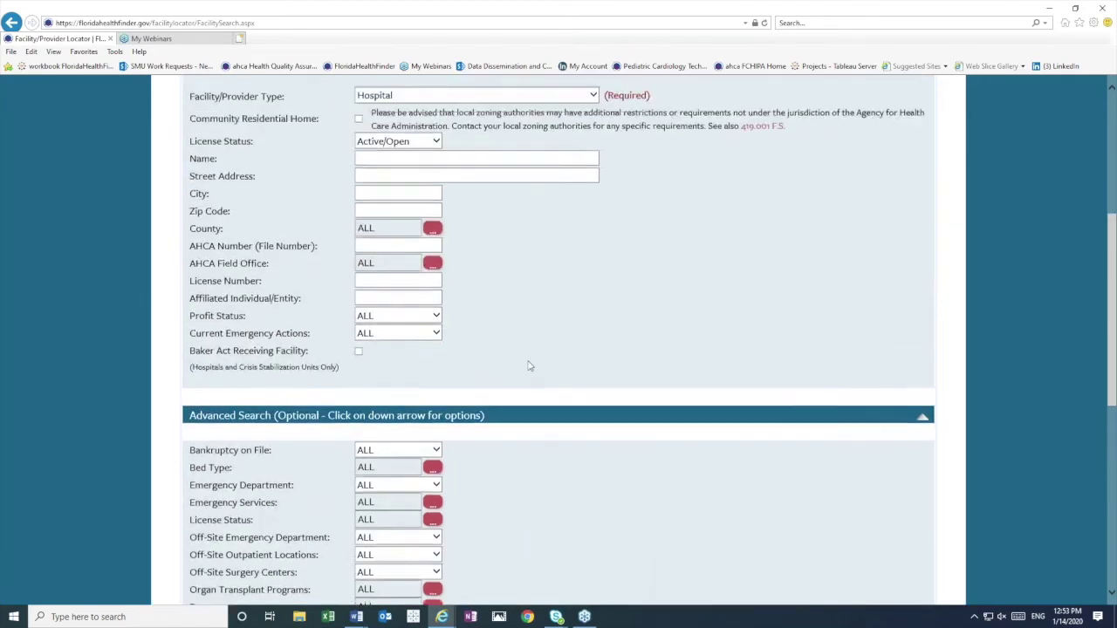
{"action": "left_click", "coordinate": [590, 262]}
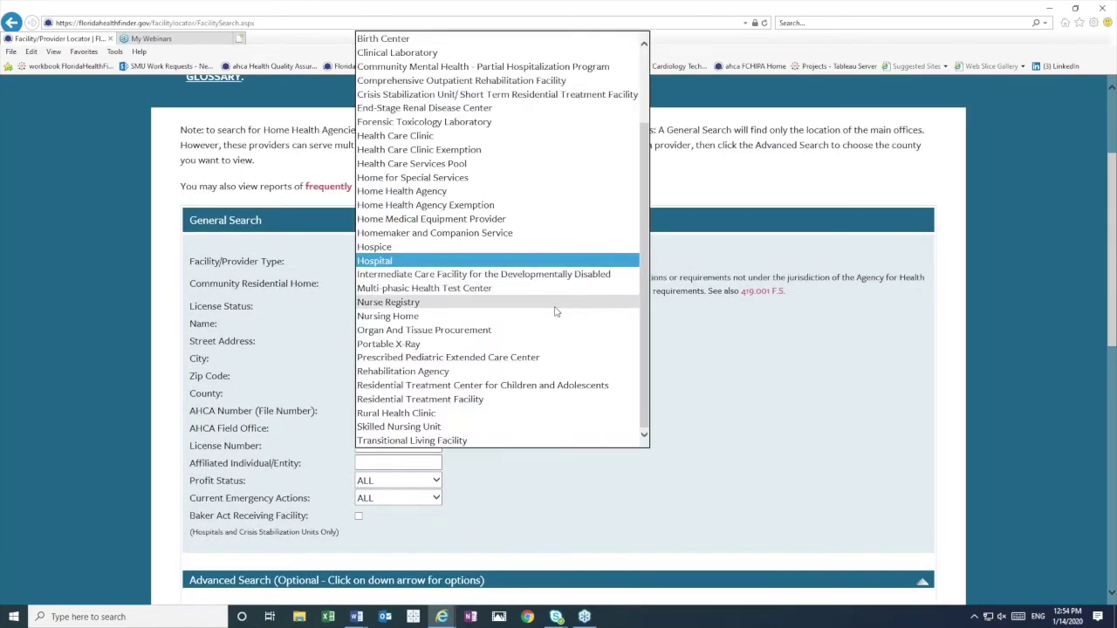
{"action": "left_click", "coordinate": [433, 319]}
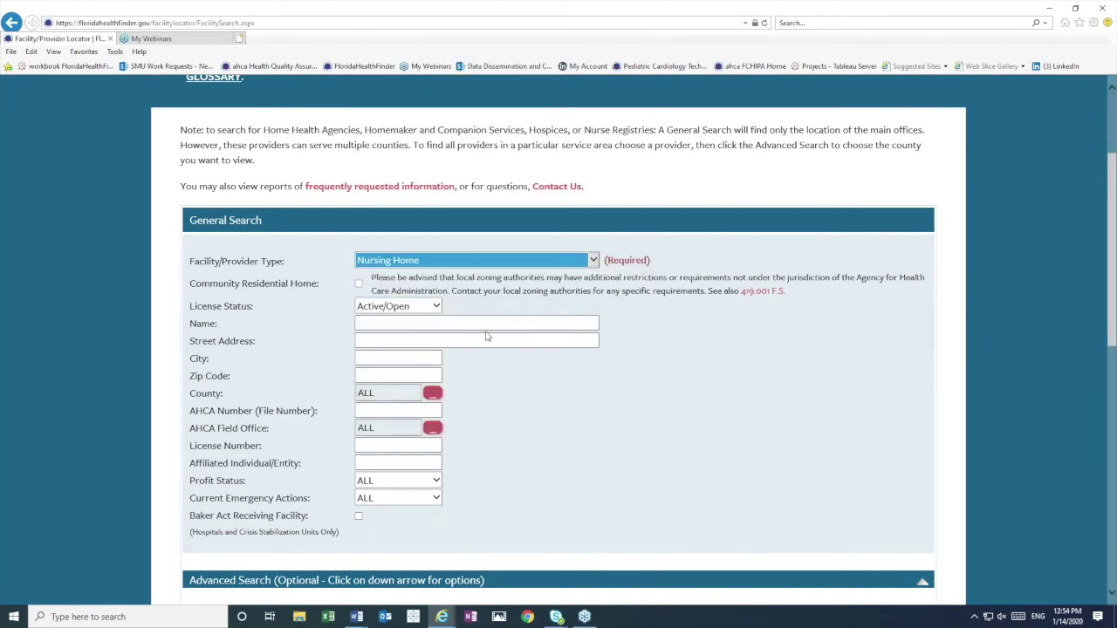
Review the Advanced Search choices for adult day care services, continuing care retirement community and bed type, leaving each at ALL.
{"action": "scroll", "coordinate": [538, 394], "scroll_direction": "down", "scroll_amount": 3}
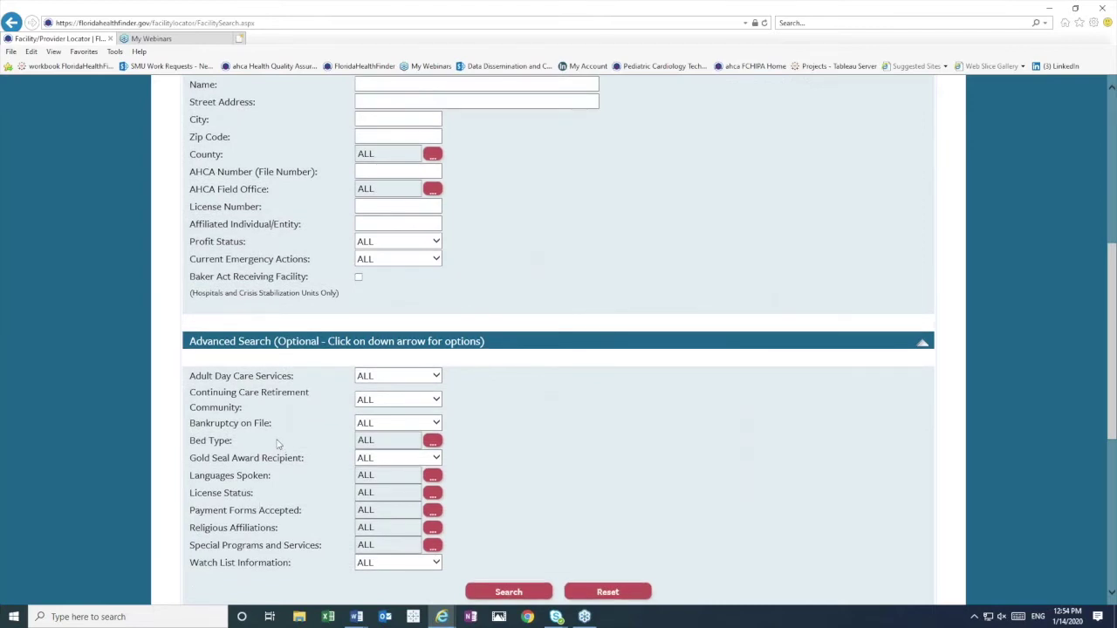
{"action": "scroll", "coordinate": [279, 419], "scroll_direction": "down", "scroll_amount": 1}
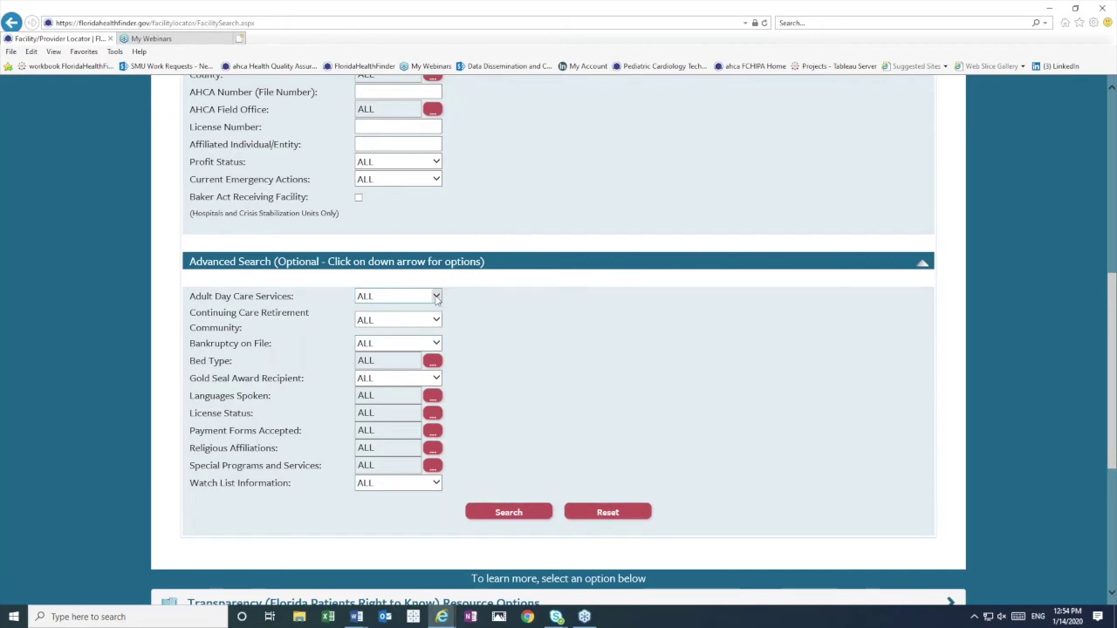
{"action": "left_click", "coordinate": [435, 297]}
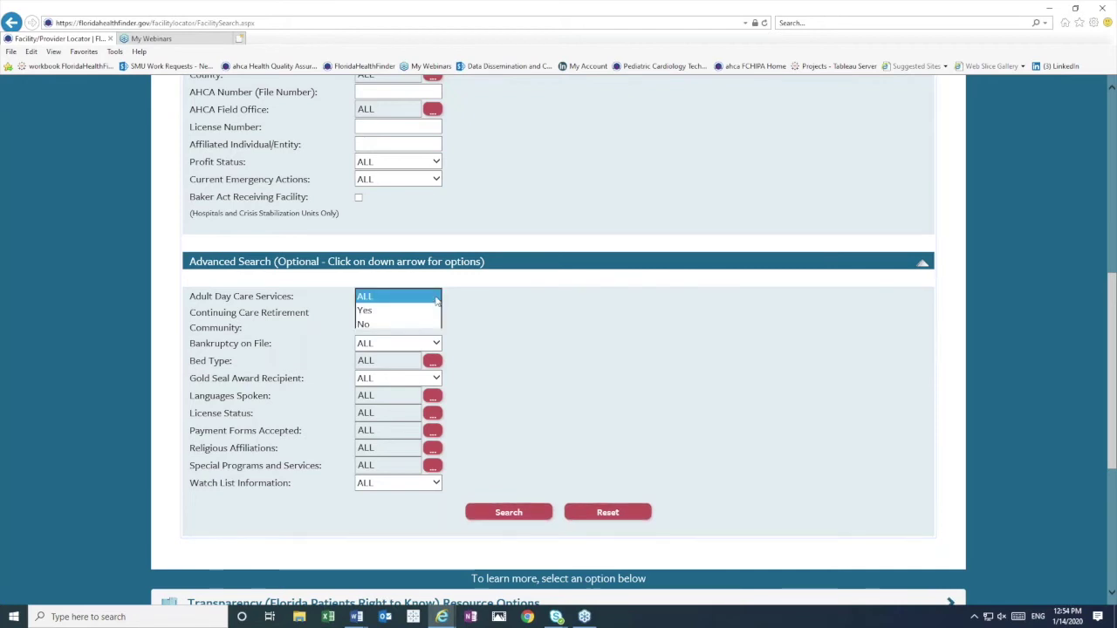
{"action": "left_click", "coordinate": [435, 300]}
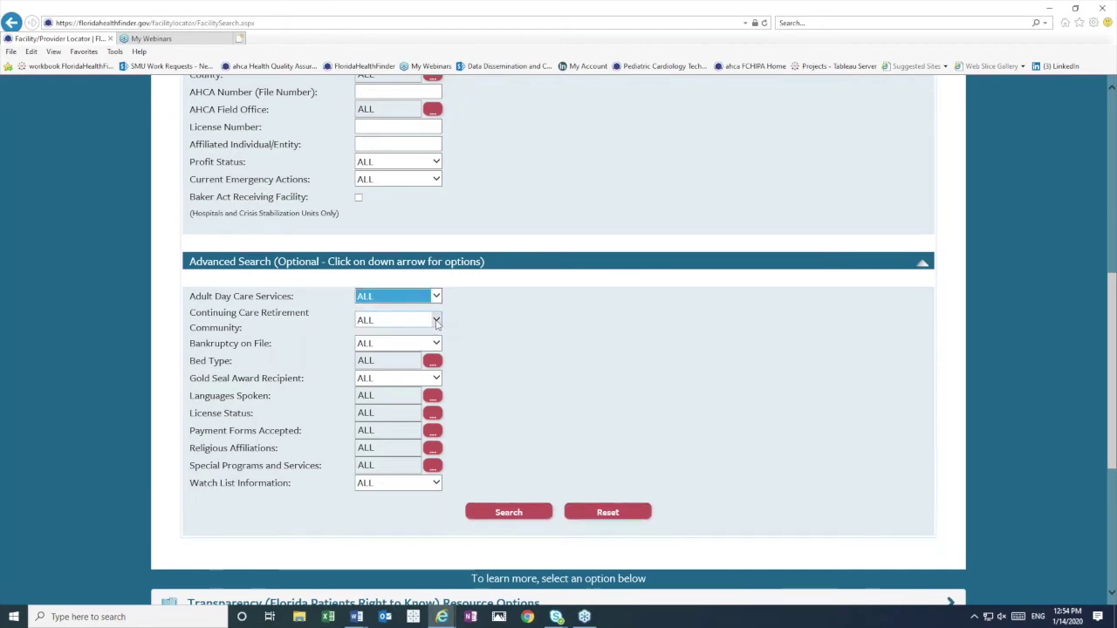
{"action": "left_click", "coordinate": [437, 320]}
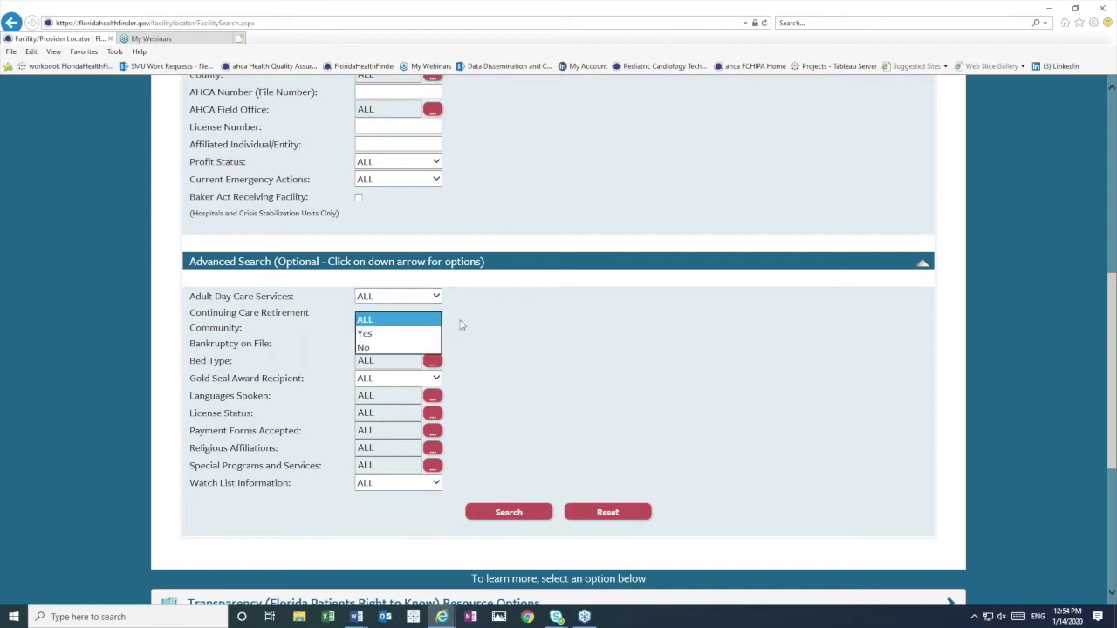
{"action": "left_click", "coordinate": [436, 320]}
{"action": "left_click", "coordinate": [432, 361]}
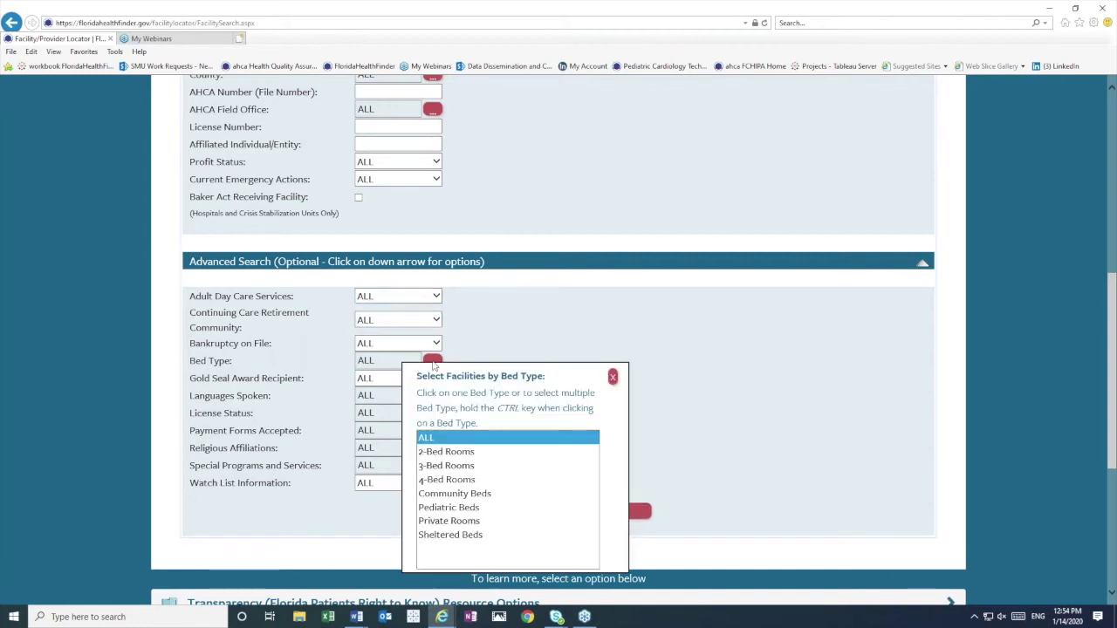
{"action": "left_click", "coordinate": [500, 312]}
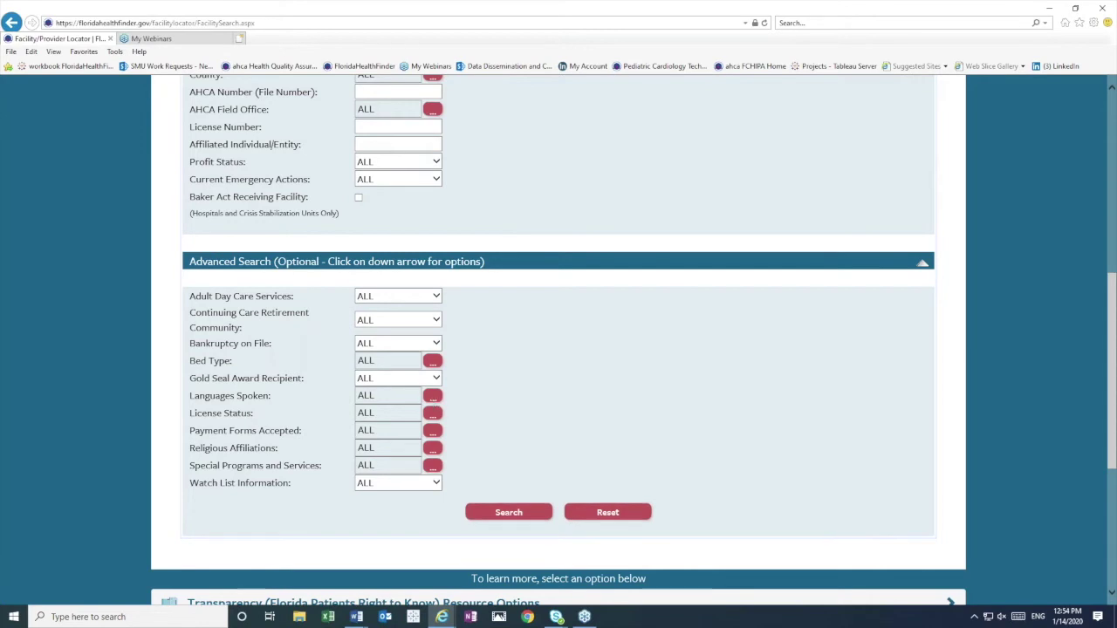
Review the choices for languages spoken, license status, payment forms accepted, religious affiliations, and special programs and services without selecting any.
{"action": "left_click", "coordinate": [432, 397]}
{"action": "left_click", "coordinate": [433, 413]}
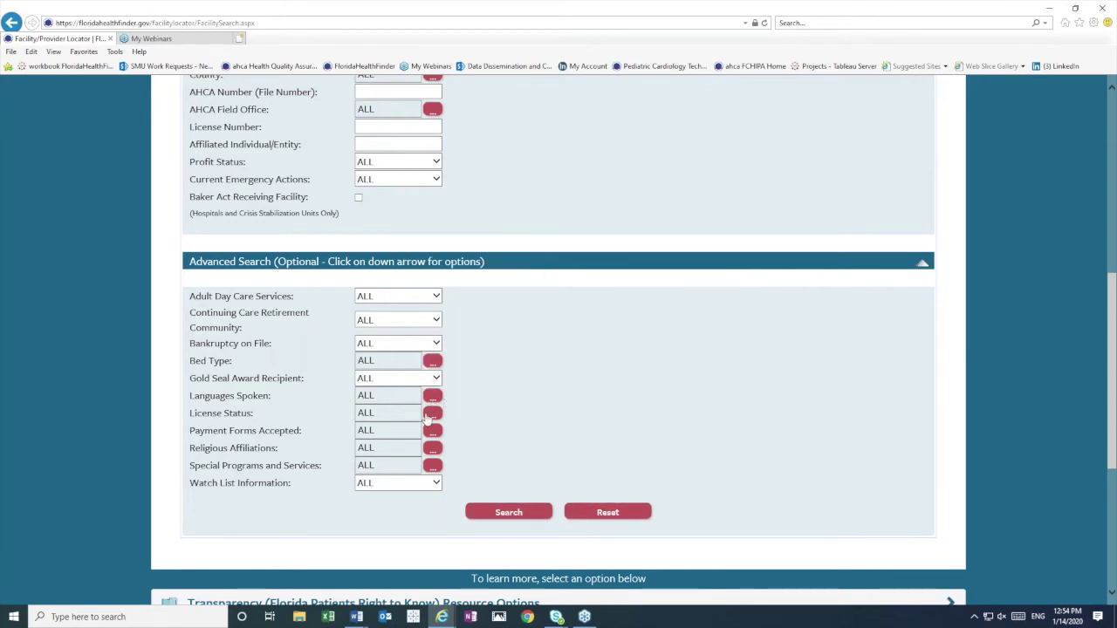
{"action": "left_click", "coordinate": [433, 432]}
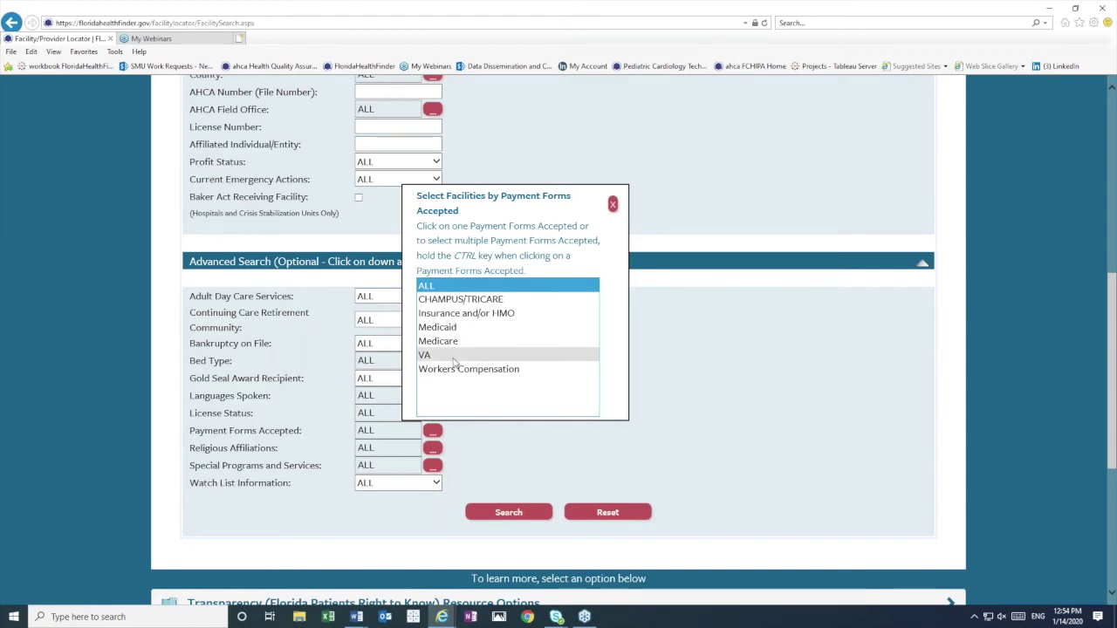
{"action": "left_click", "coordinate": [432, 450]}
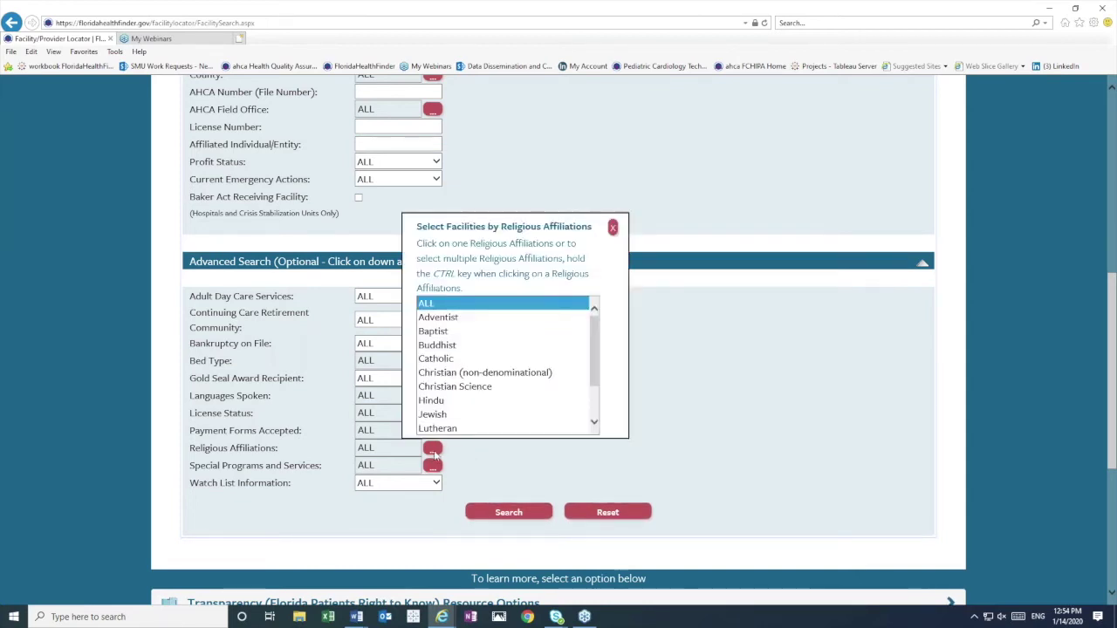
{"action": "left_click", "coordinate": [434, 466]}
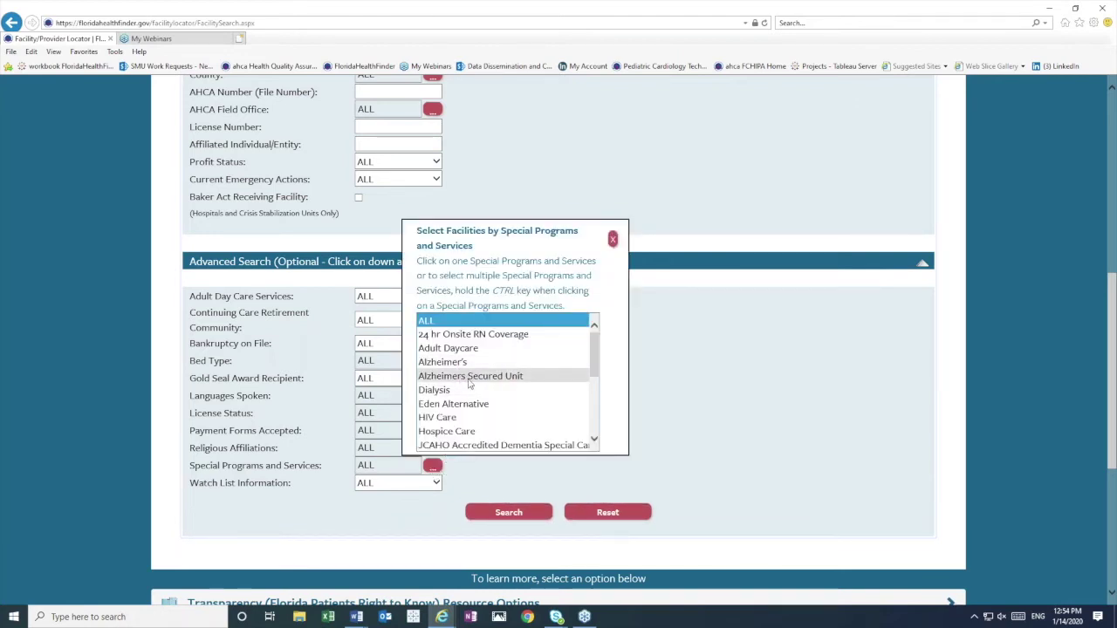
{"action": "left_click", "coordinate": [487, 483]}
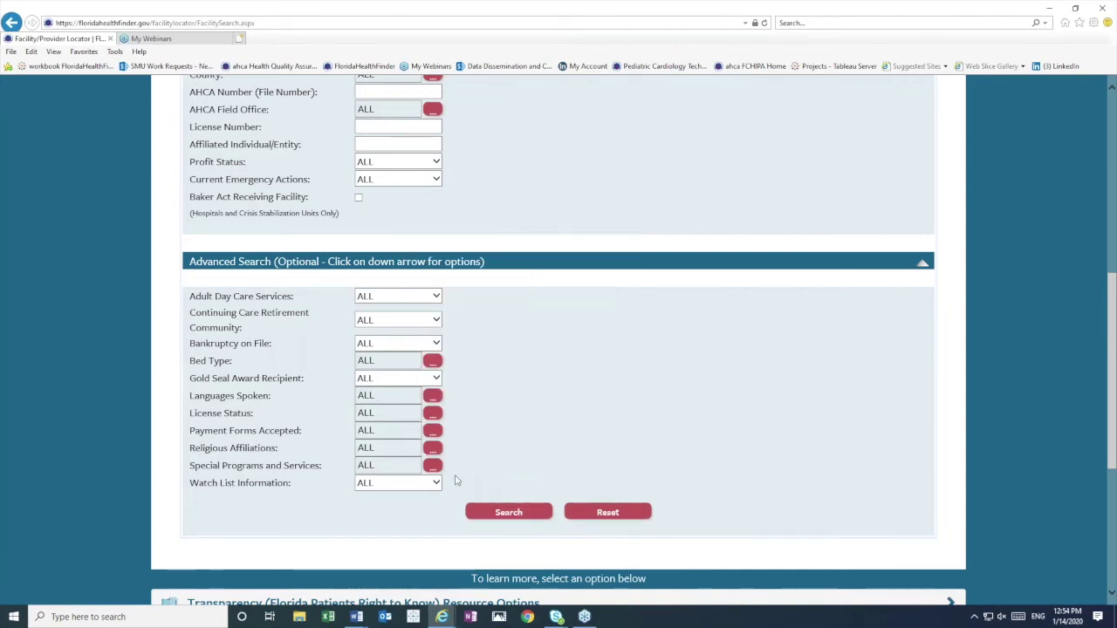
Set the General Search city to ORLANDO using the suggested entry.
{"action": "scroll", "coordinate": [485, 400], "scroll_direction": "up", "scroll_amount": 3}
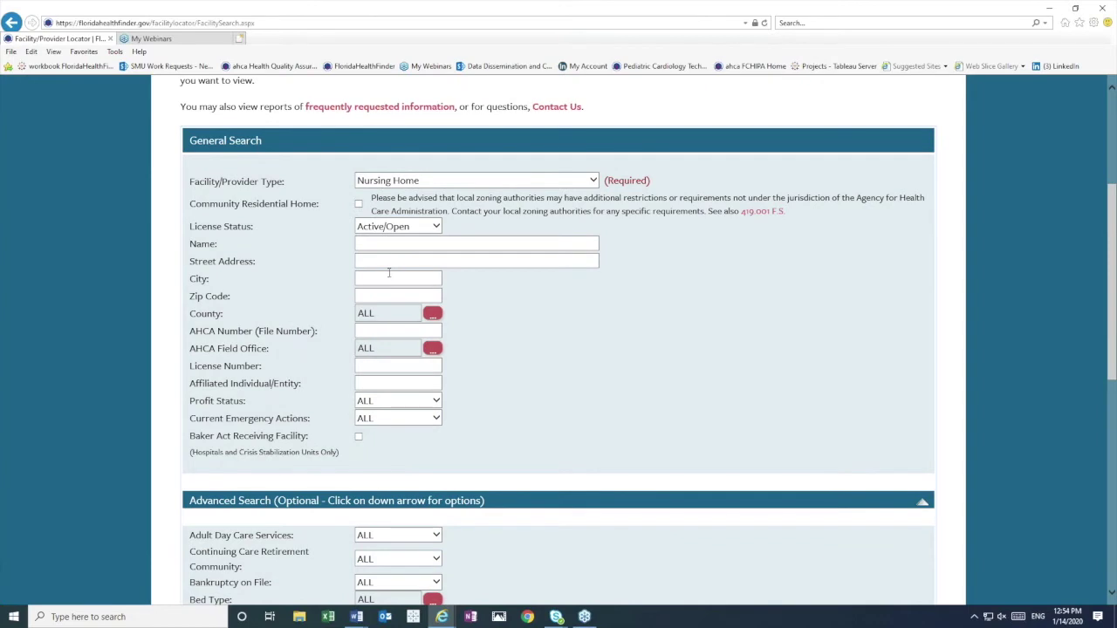
{"action": "left_click", "coordinate": [385, 280]}
{"action": "type", "text": "Orlando"}
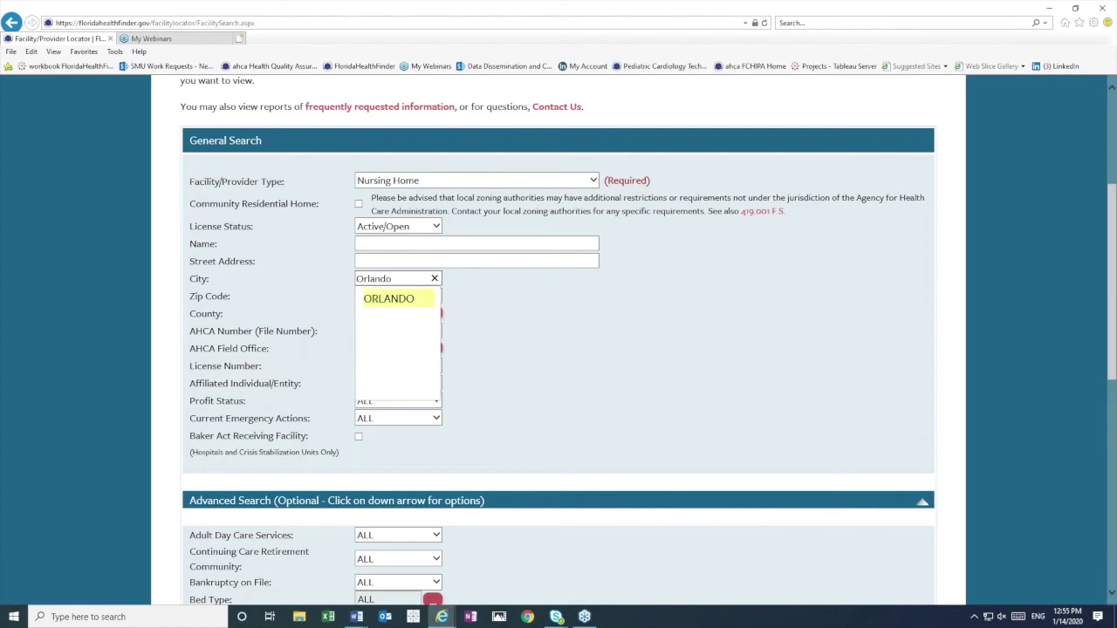
{"action": "left_click", "coordinate": [388, 299]}
Collapse the Advanced Search section and run the nursing home search, dismissing the secure content notice.
{"action": "scroll", "coordinate": [537, 369], "scroll_direction": "down", "scroll_amount": 3}
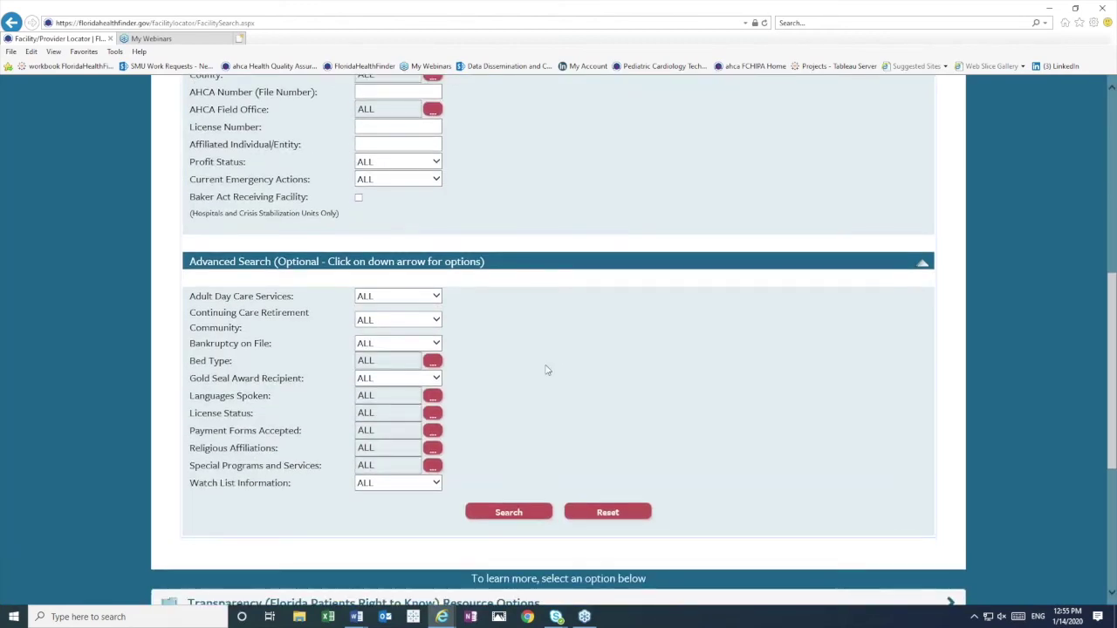
{"action": "left_click", "coordinate": [922, 262]}
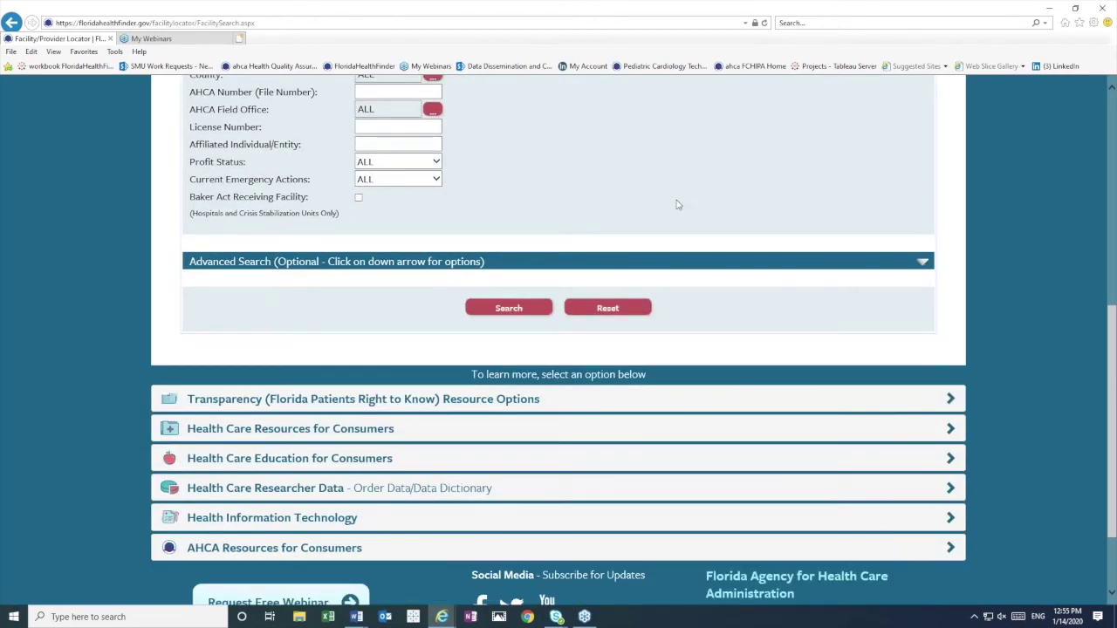
{"action": "scroll", "coordinate": [602, 194], "scroll_direction": "up", "scroll_amount": 2}
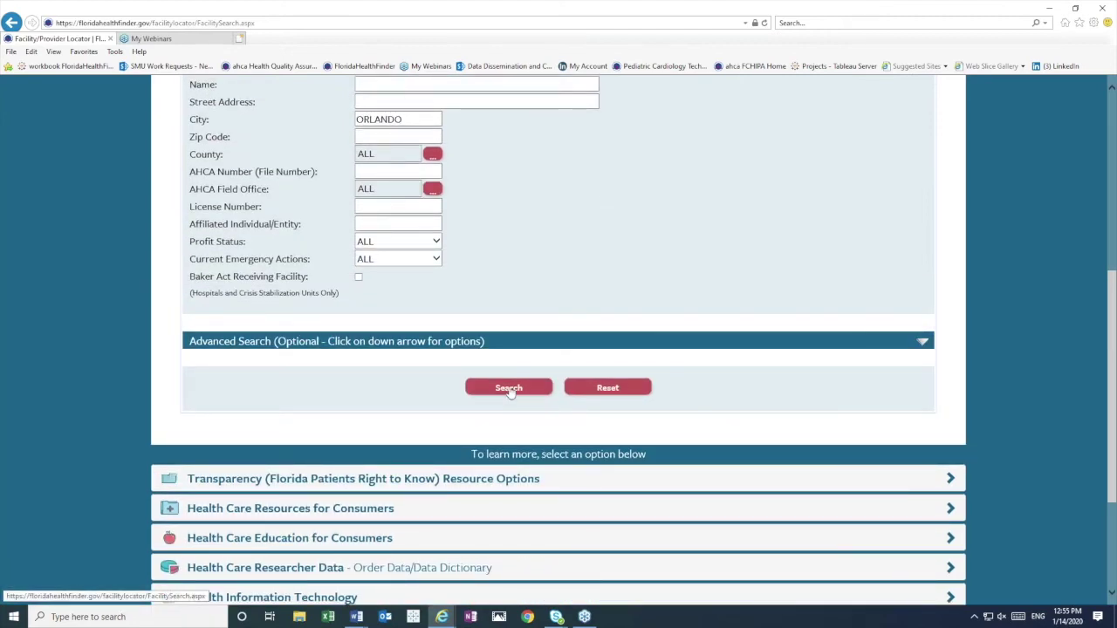
{"action": "left_click", "coordinate": [511, 390]}
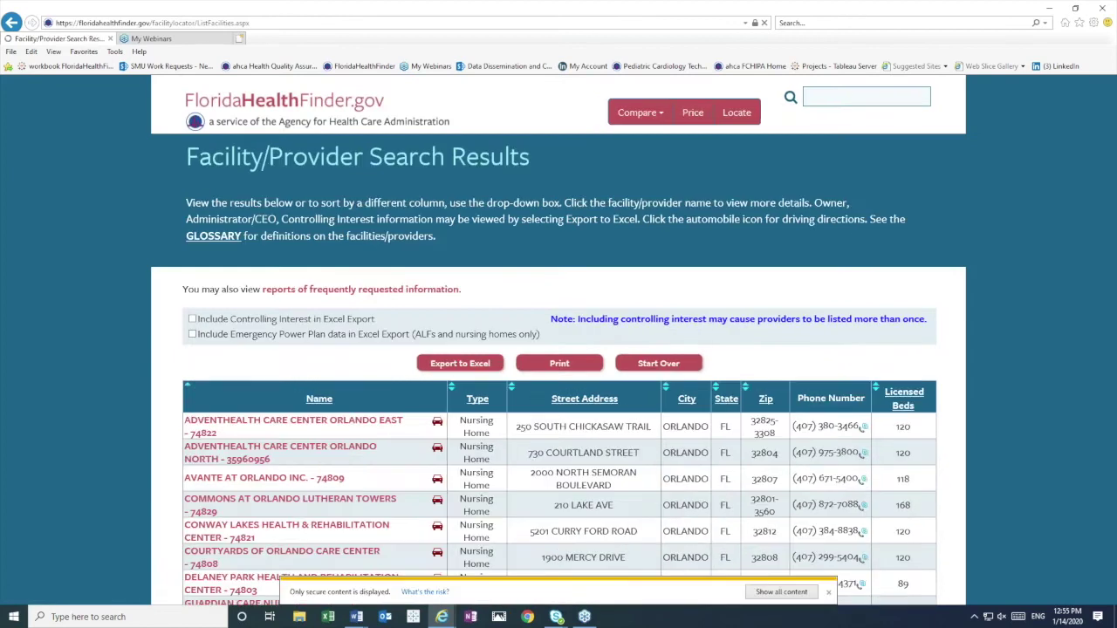
{"action": "left_click", "coordinate": [829, 593]}
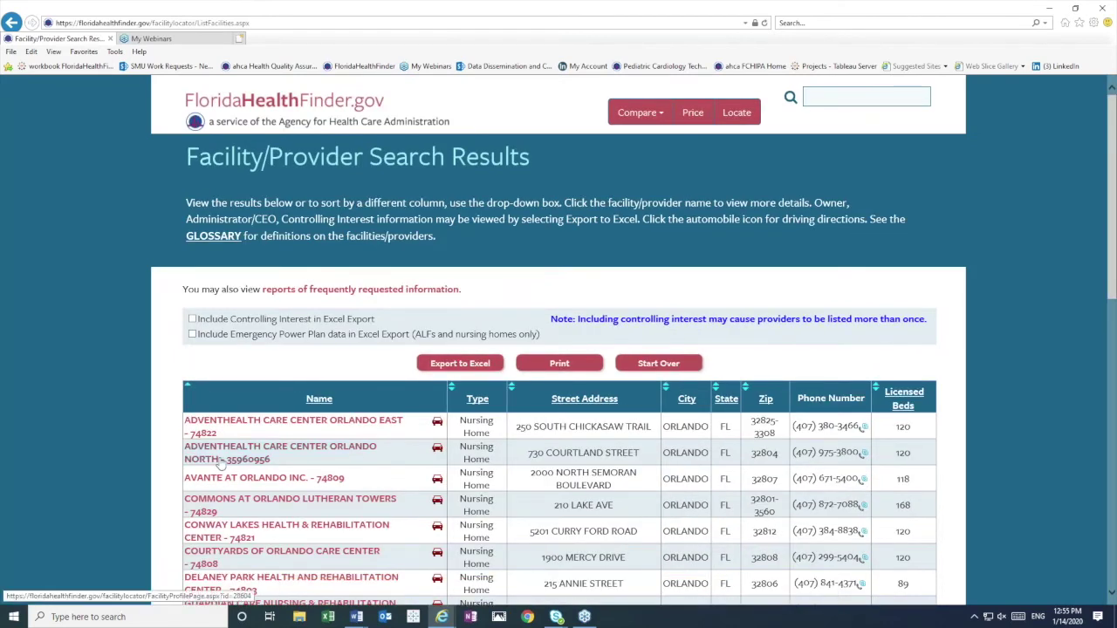
Look through the Orlando nursing home results, examining the facility names, addresses, phone numbers and licensed beds.
{"action": "scroll", "coordinate": [106, 382], "scroll_direction": "down", "scroll_amount": 2}
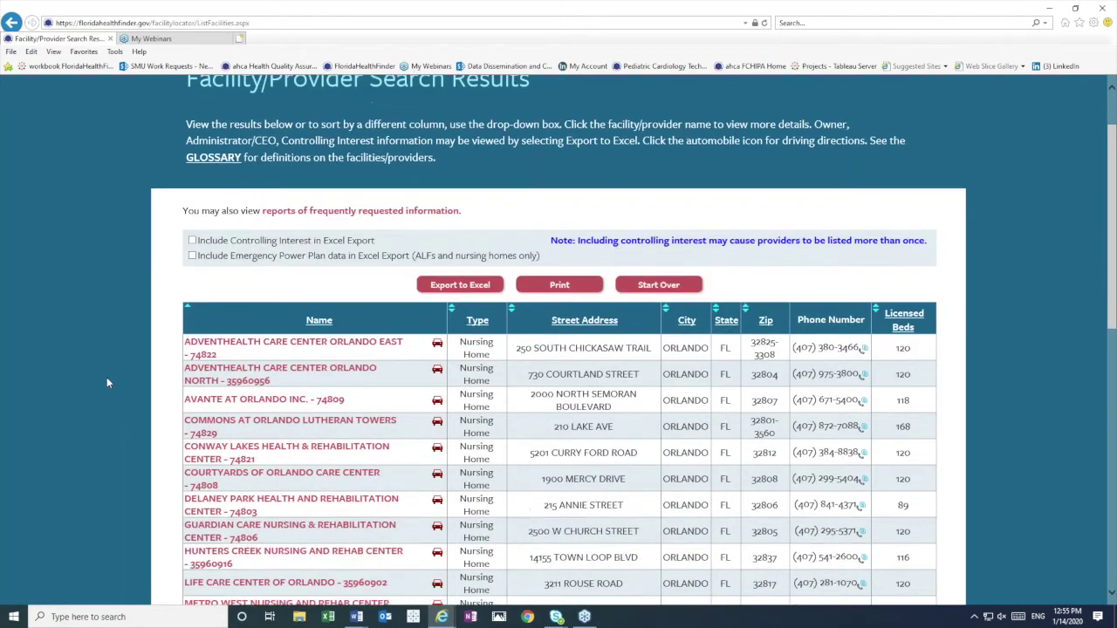
{"action": "scroll", "coordinate": [106, 379], "scroll_direction": "up", "scroll_amount": 2}
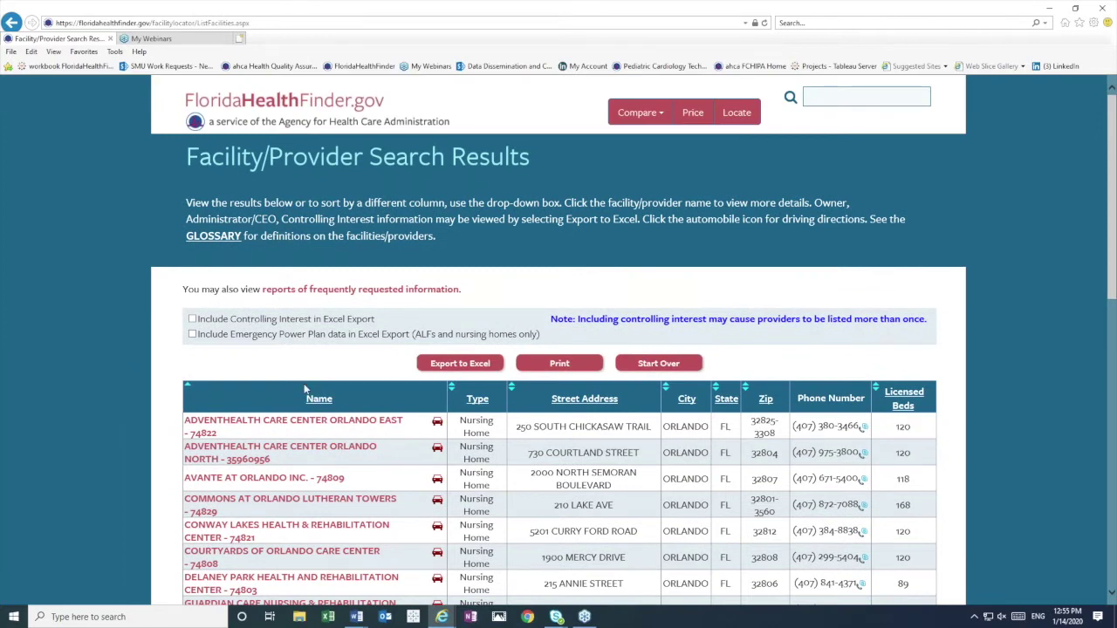
{"action": "scroll", "coordinate": [306, 389], "scroll_direction": "down", "scroll_amount": 1}
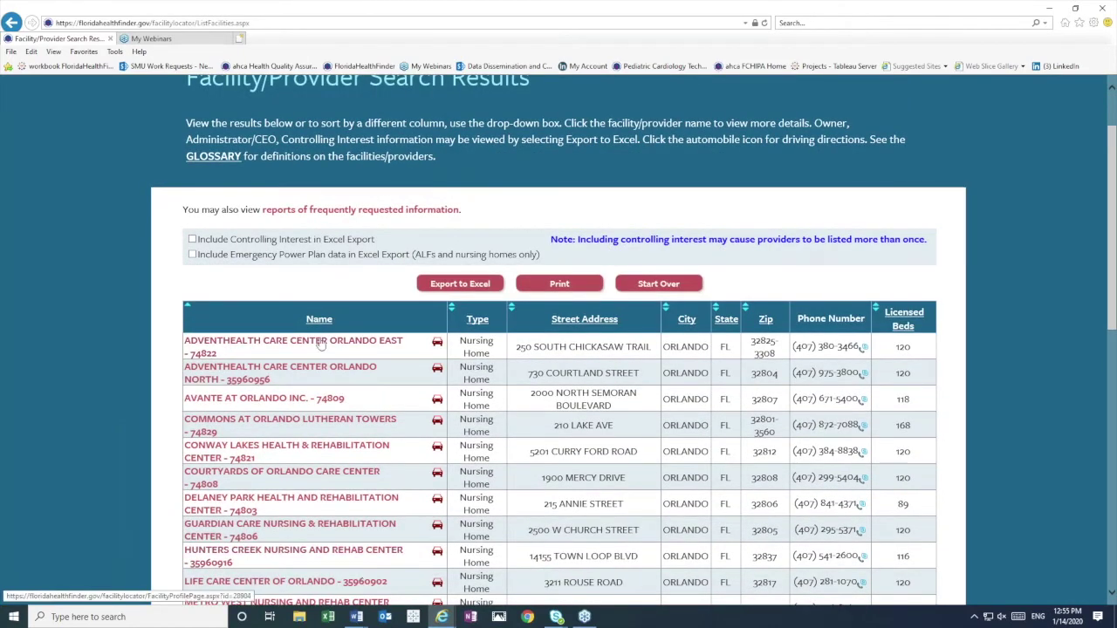
{"action": "scroll", "coordinate": [314, 366], "scroll_direction": "down", "scroll_amount": 1}
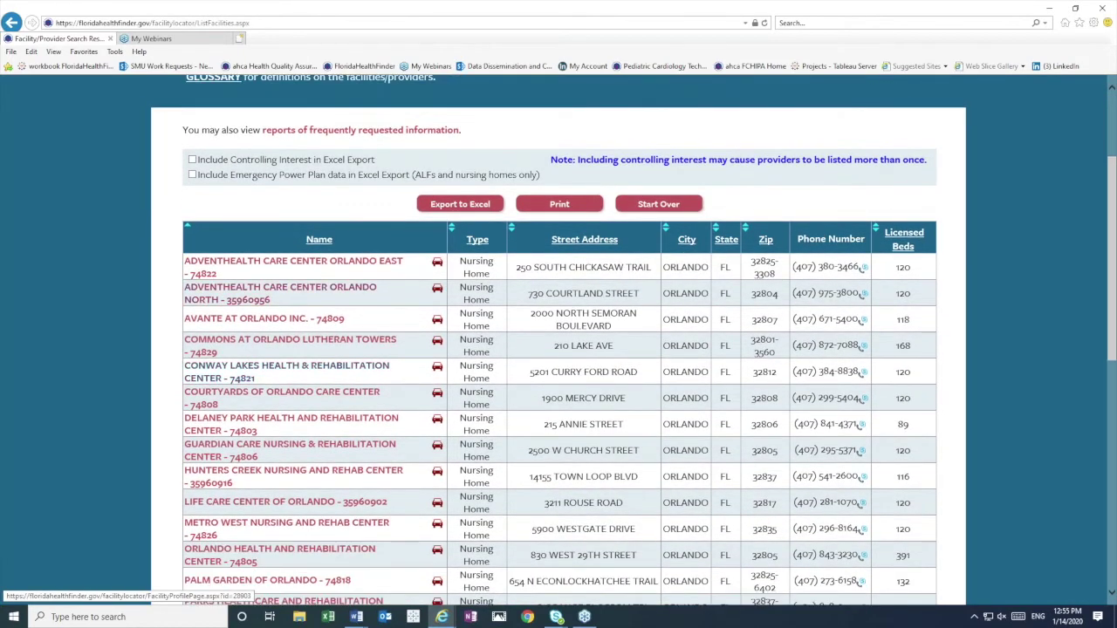
{"action": "scroll", "coordinate": [288, 371], "scroll_direction": "down", "scroll_amount": 4}
{"action": "scroll", "coordinate": [288, 371], "scroll_direction": "up", "scroll_amount": 3}
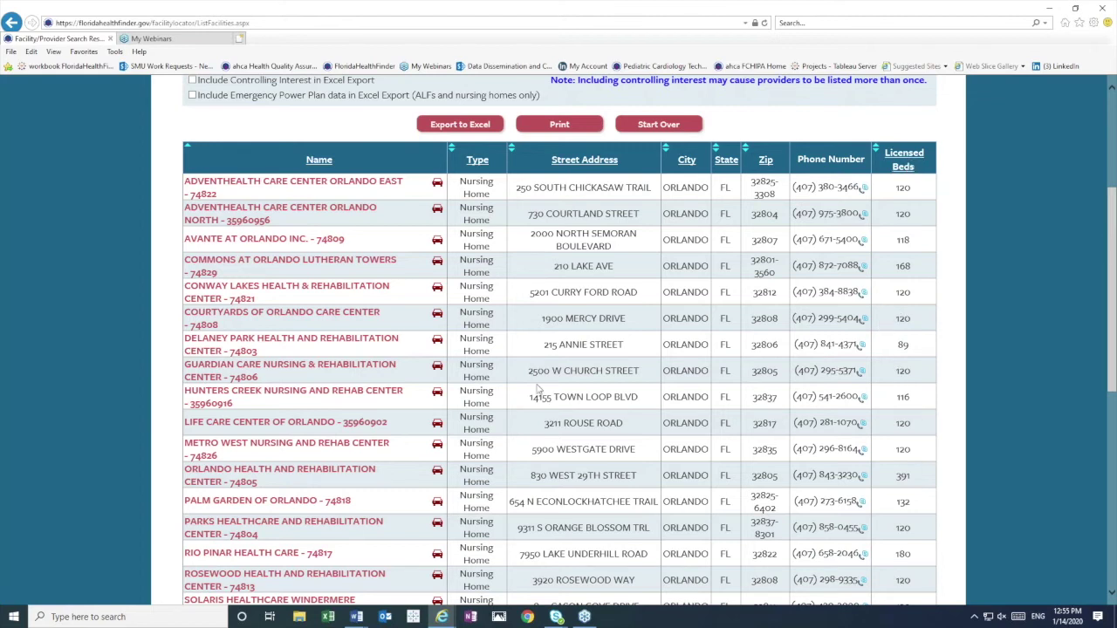
{"action": "scroll", "coordinate": [261, 408], "scroll_direction": "down", "scroll_amount": 1}
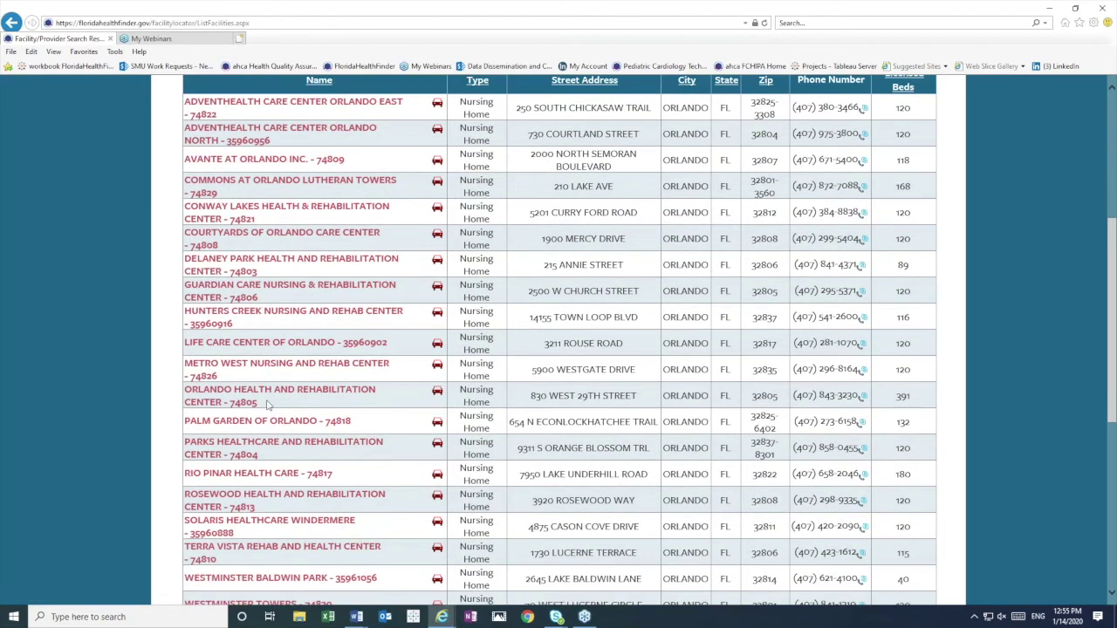
{"action": "scroll", "coordinate": [268, 404], "scroll_direction": "up", "scroll_amount": 2}
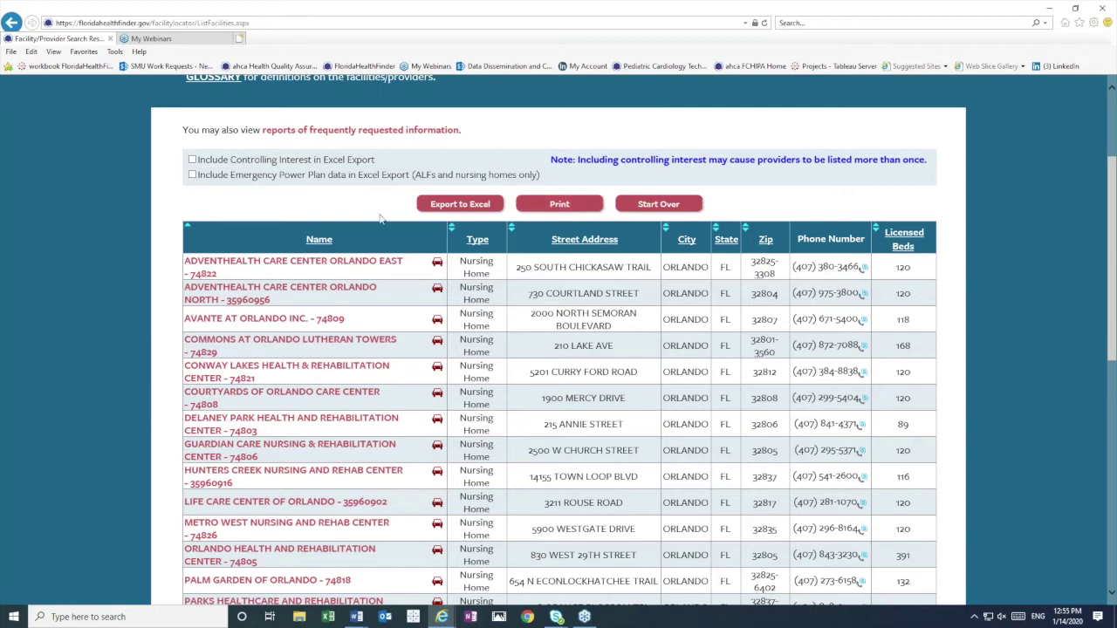
Export the search results to Excel, open FloridaHealthFinder-FacilitiesExport.csv and maximize its window.
{"action": "left_click", "coordinate": [462, 208]}
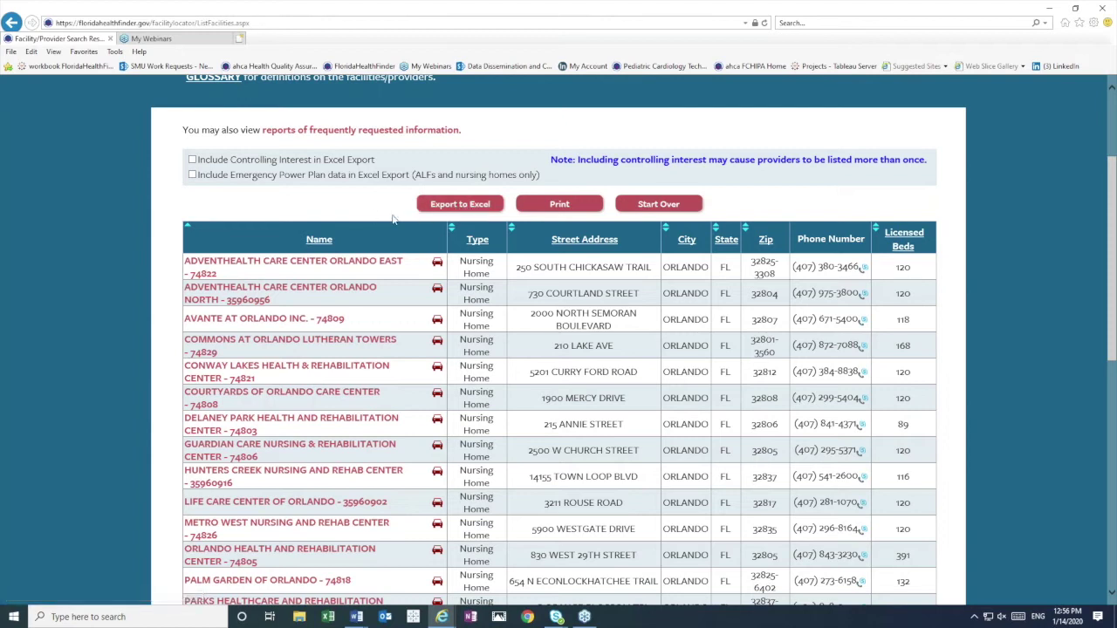
{"action": "left_click", "coordinate": [463, 206]}
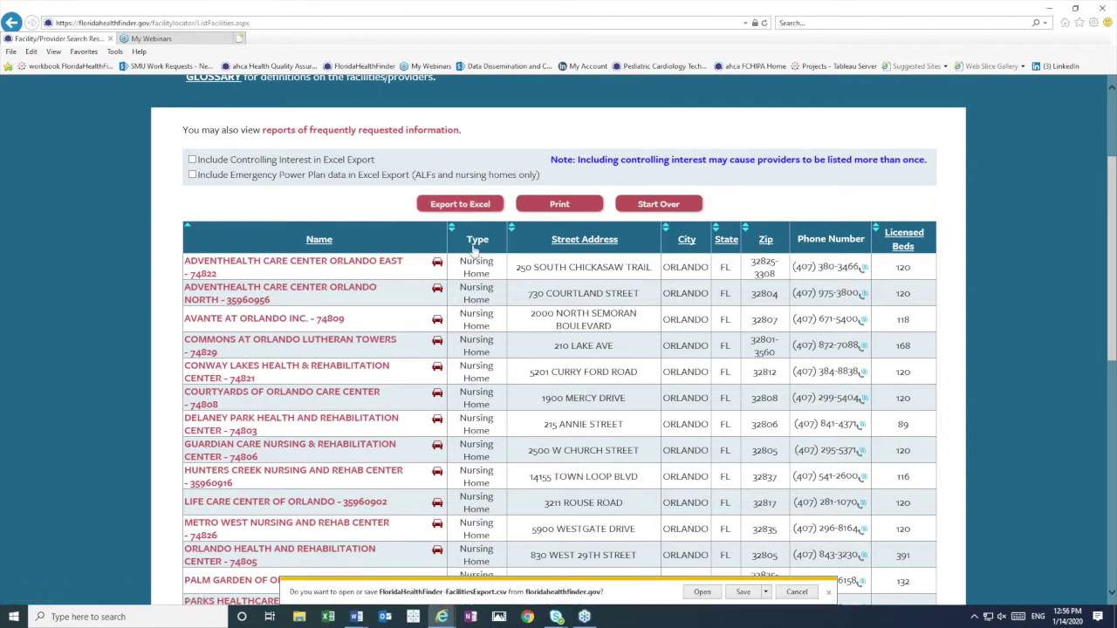
{"action": "left_click", "coordinate": [703, 592]}
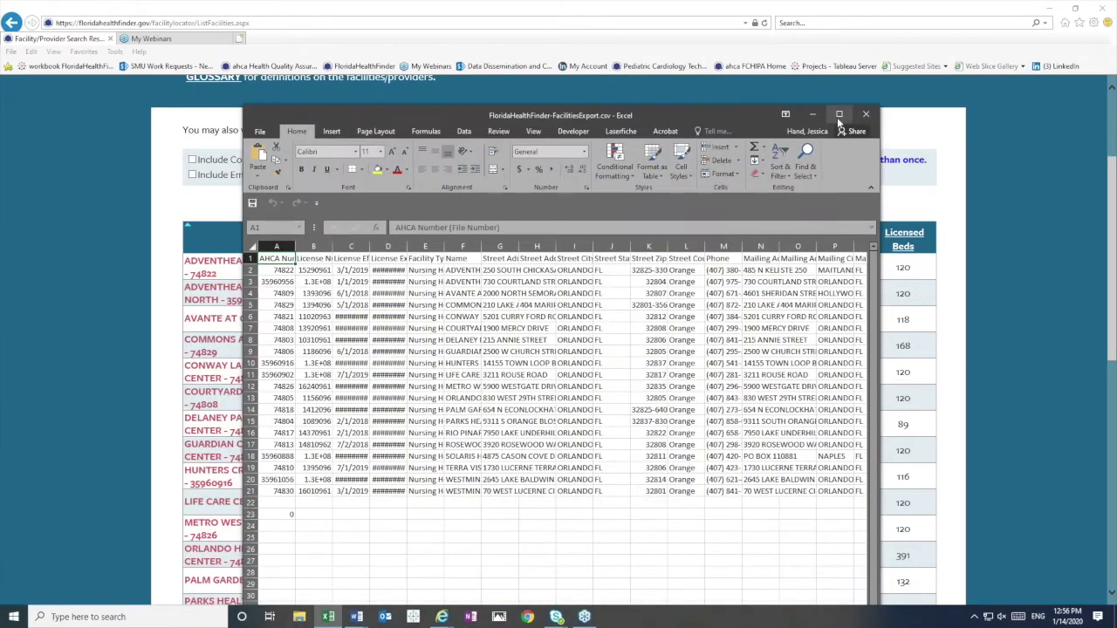
{"action": "left_click", "coordinate": [839, 113]}
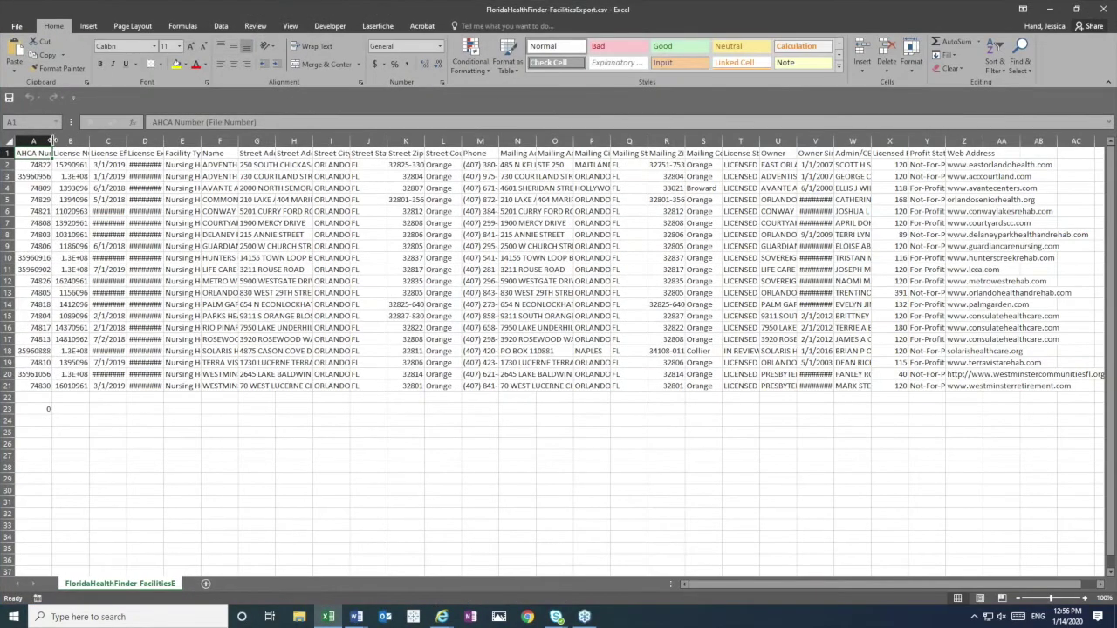
Widen the AHCA Number, License Number and License Effective Date columns so their headings and values fit.
{"action": "left_click_drag", "start_coordinate": [52, 140], "coordinate": [143, 132]}
{"action": "left_click", "coordinate": [87, 141]}
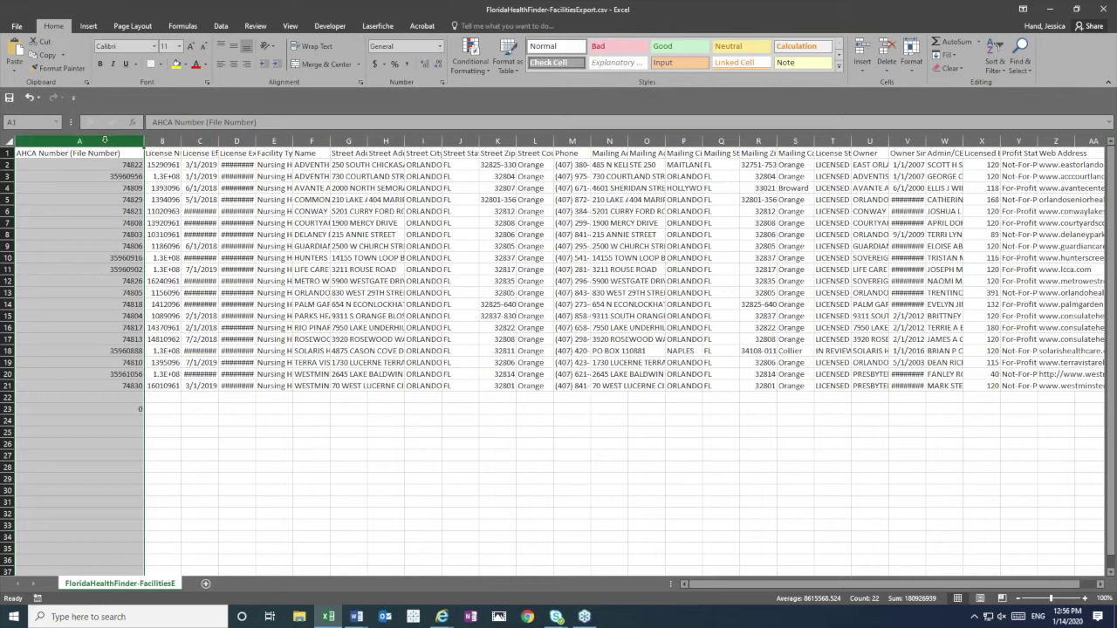
{"action": "left_click_drag", "start_coordinate": [181, 140], "coordinate": [324, 139]}
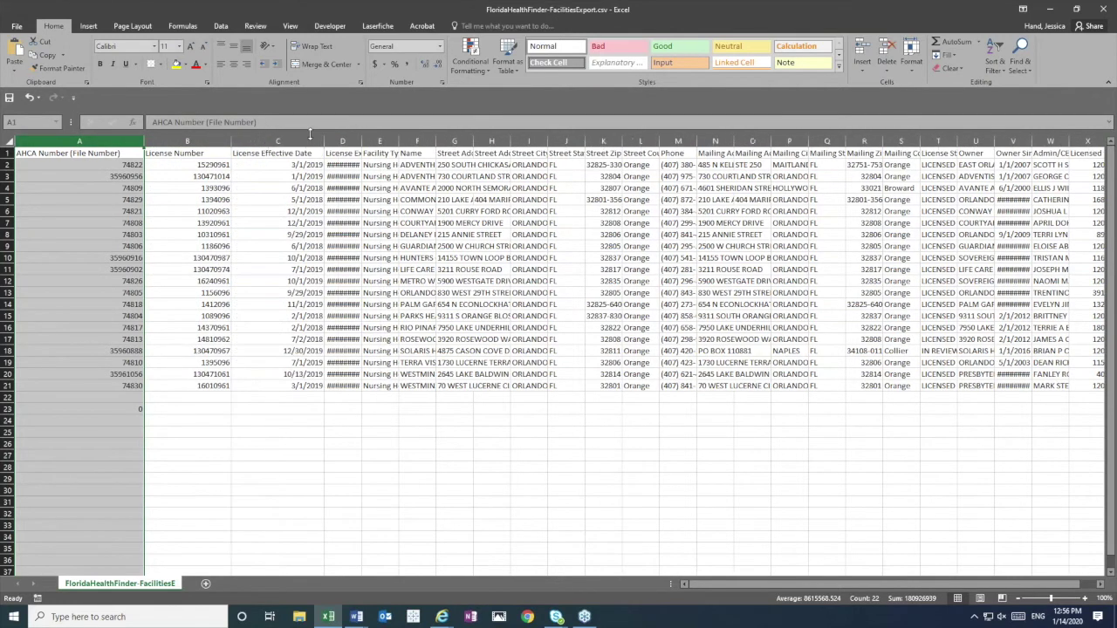
Widen the License Expiration Date, Facility Type and Name columns to show more of their contents.
{"action": "left_click", "coordinate": [303, 141]}
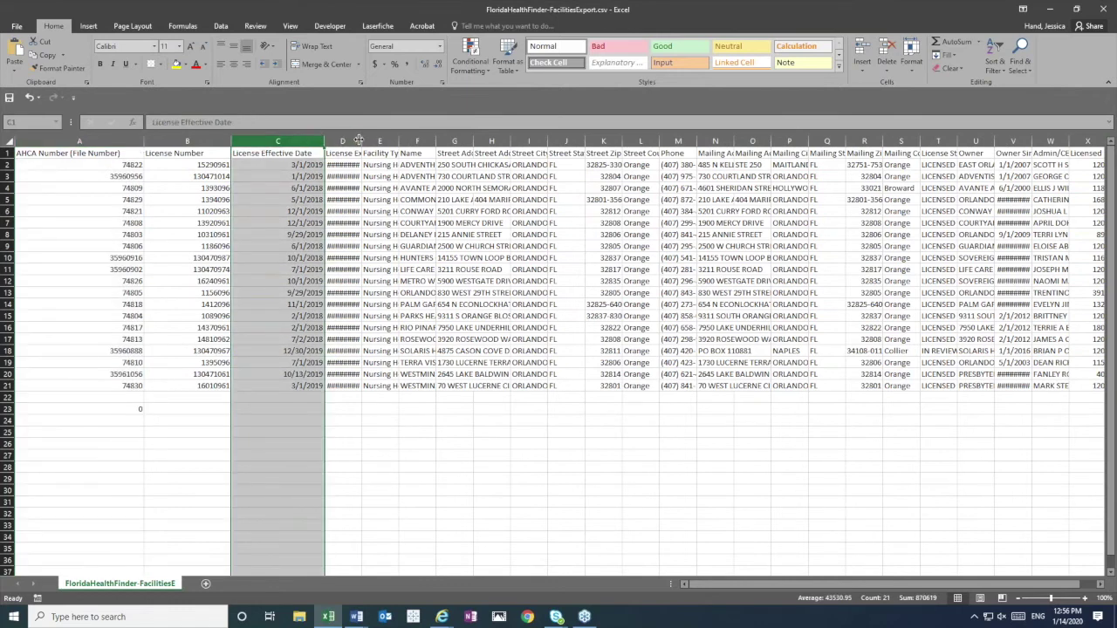
{"action": "left_click_drag", "start_coordinate": [357, 140], "coordinate": [450, 141]}
{"action": "left_click", "coordinate": [366, 142]}
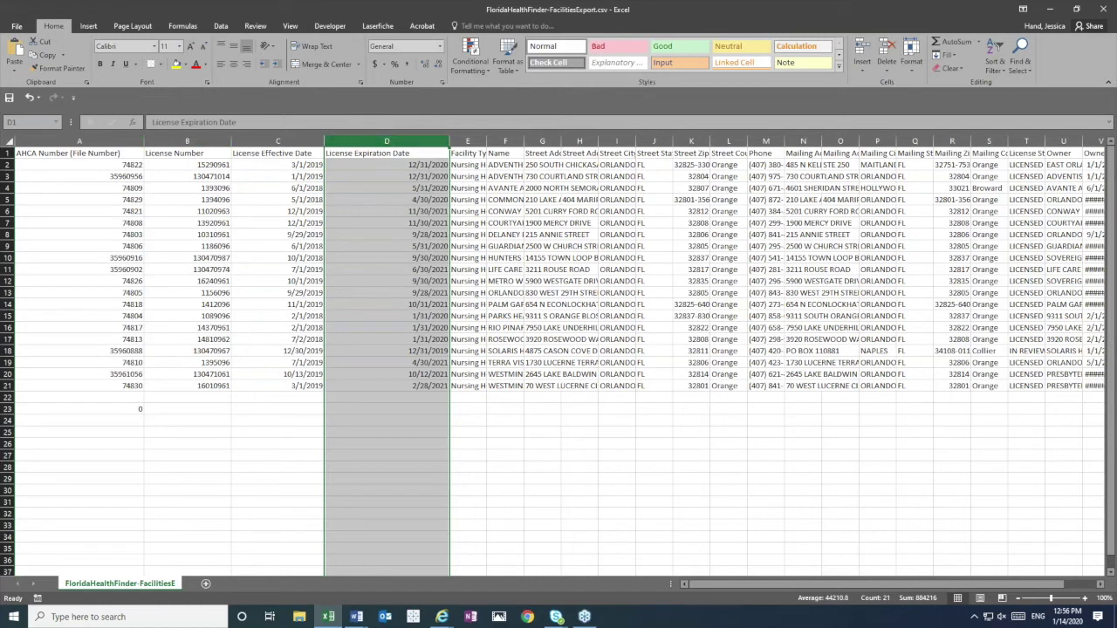
{"action": "left_click_drag", "start_coordinate": [488, 140], "coordinate": [618, 140]}
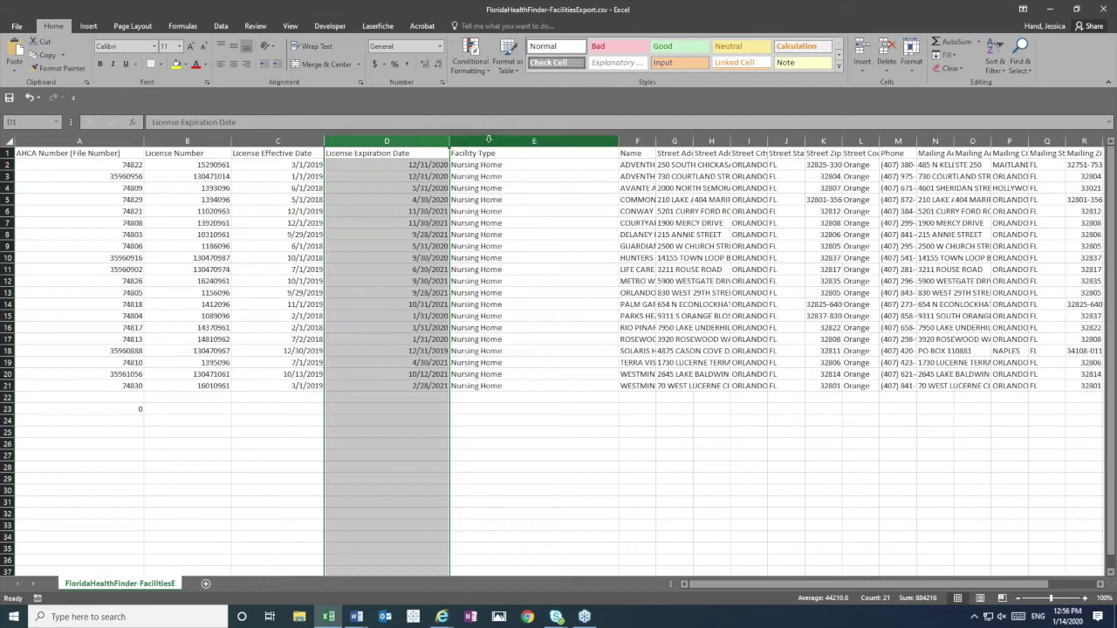
{"action": "left_click_drag", "start_coordinate": [398, 137], "coordinate": [528, 140]}
{"action": "left_click", "coordinate": [529, 140]}
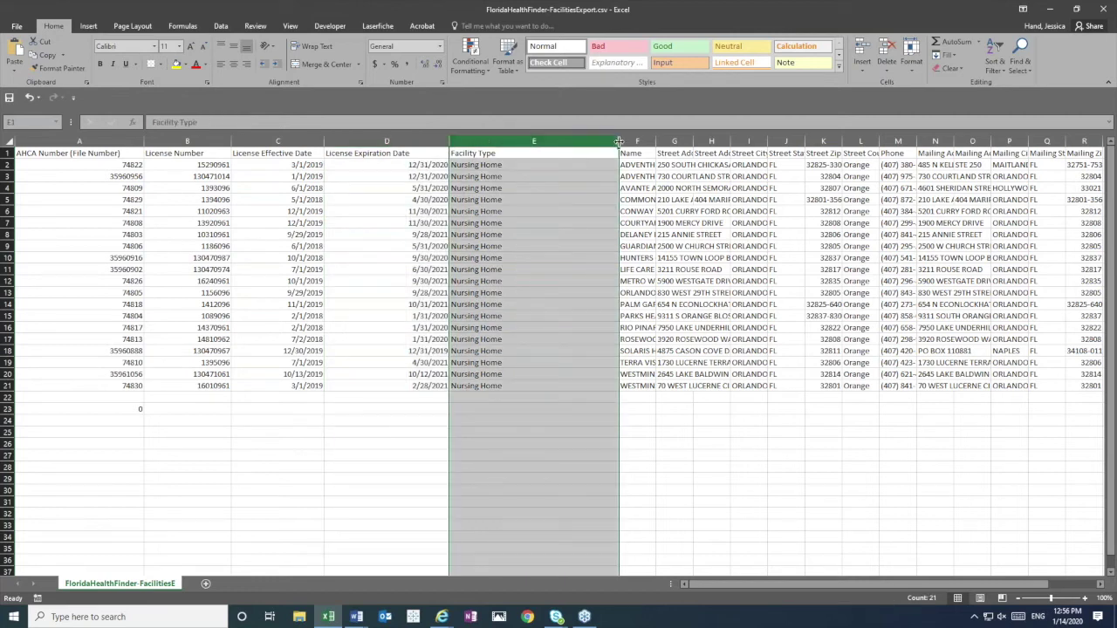
{"action": "left_click_drag", "start_coordinate": [619, 141], "coordinate": [674, 141]}
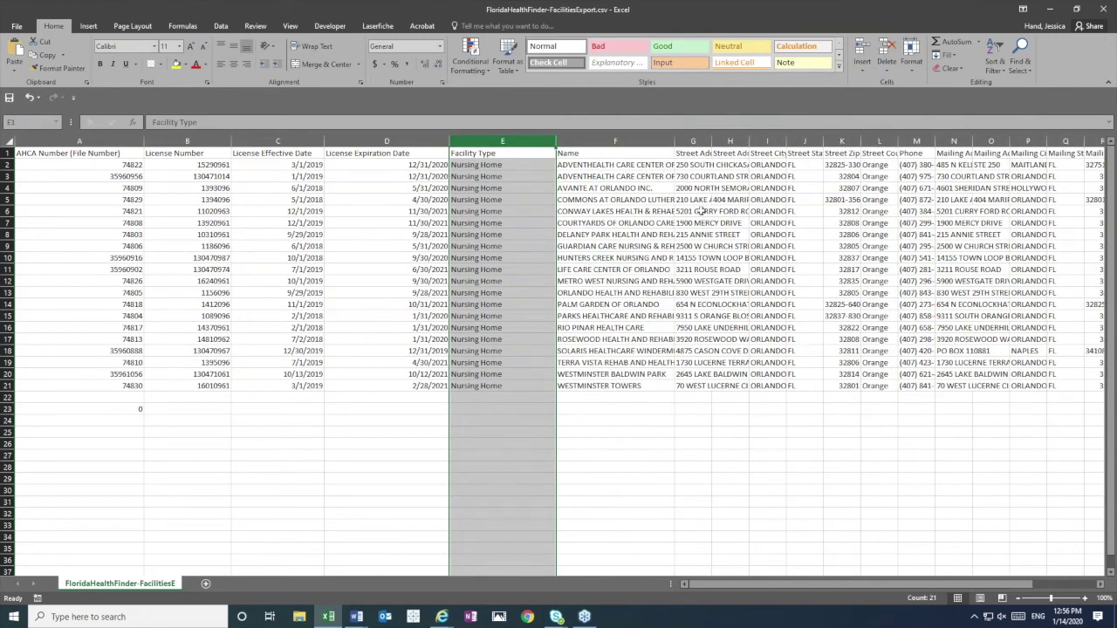
Widen the License Status, Owner, Admin/CEO and Owner Since columns and select the Web Address column.
{"action": "left_click_drag", "start_coordinate": [785, 588], "coordinate": [834, 588]}
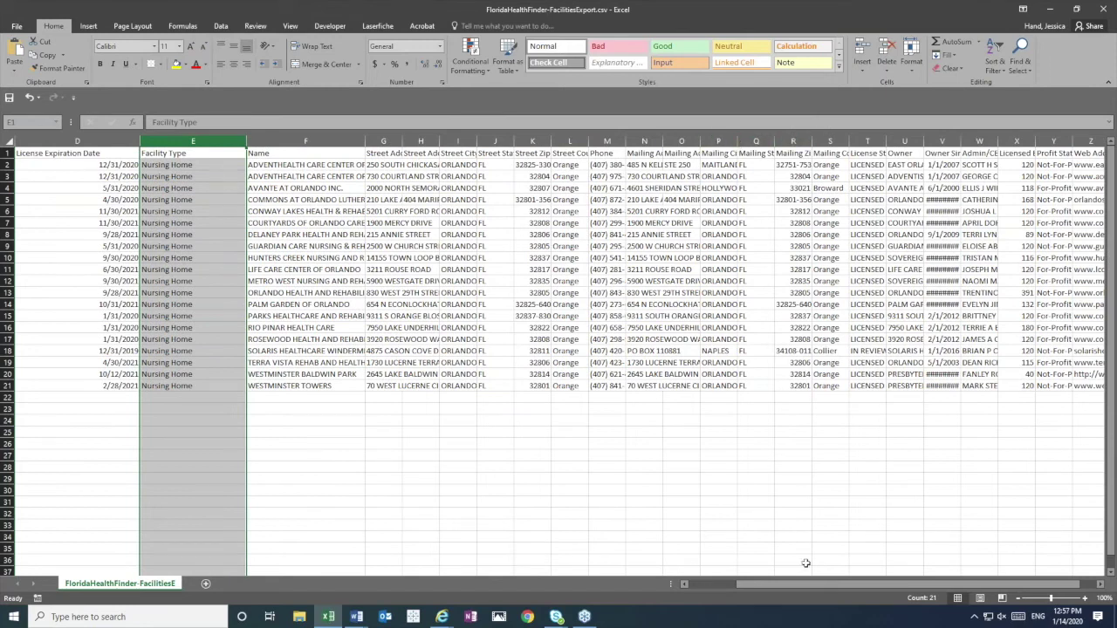
{"action": "left_click_drag", "start_coordinate": [811, 584], "coordinate": [822, 583]}
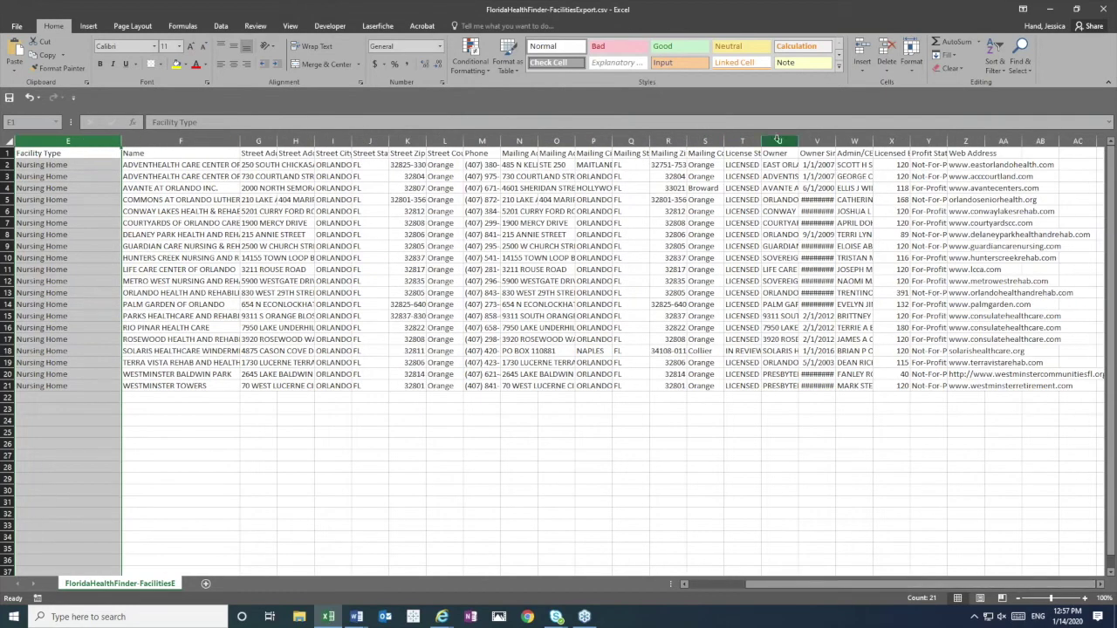
{"action": "left_click_drag", "start_coordinate": [762, 141], "coordinate": [890, 137]}
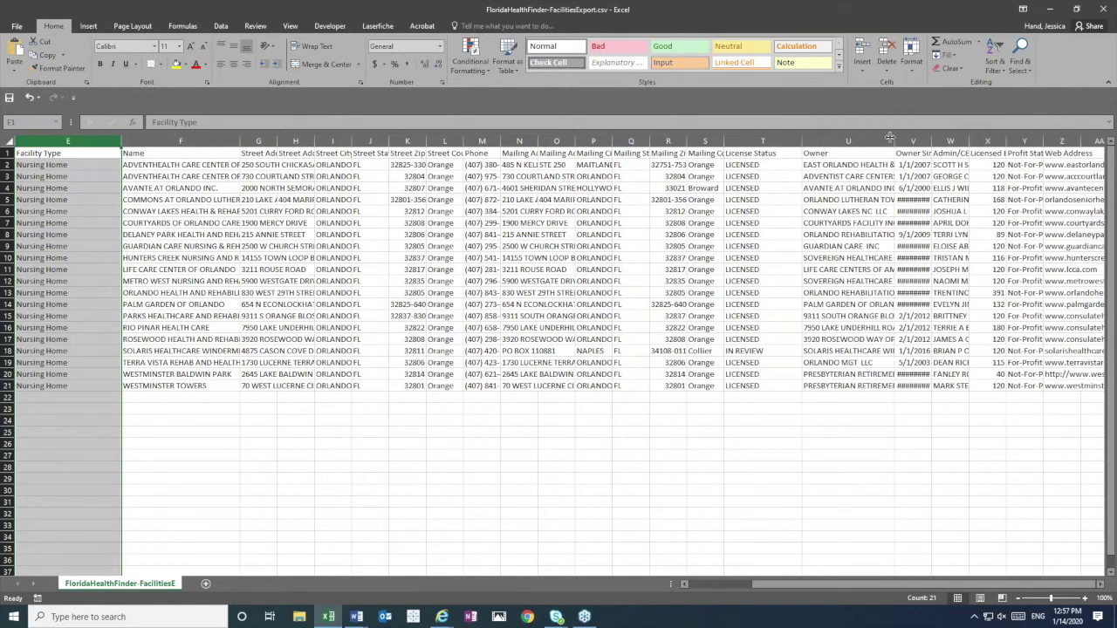
{"action": "left_click_drag", "start_coordinate": [968, 138], "coordinate": [1021, 138]}
{"action": "left_click", "coordinate": [997, 140]}
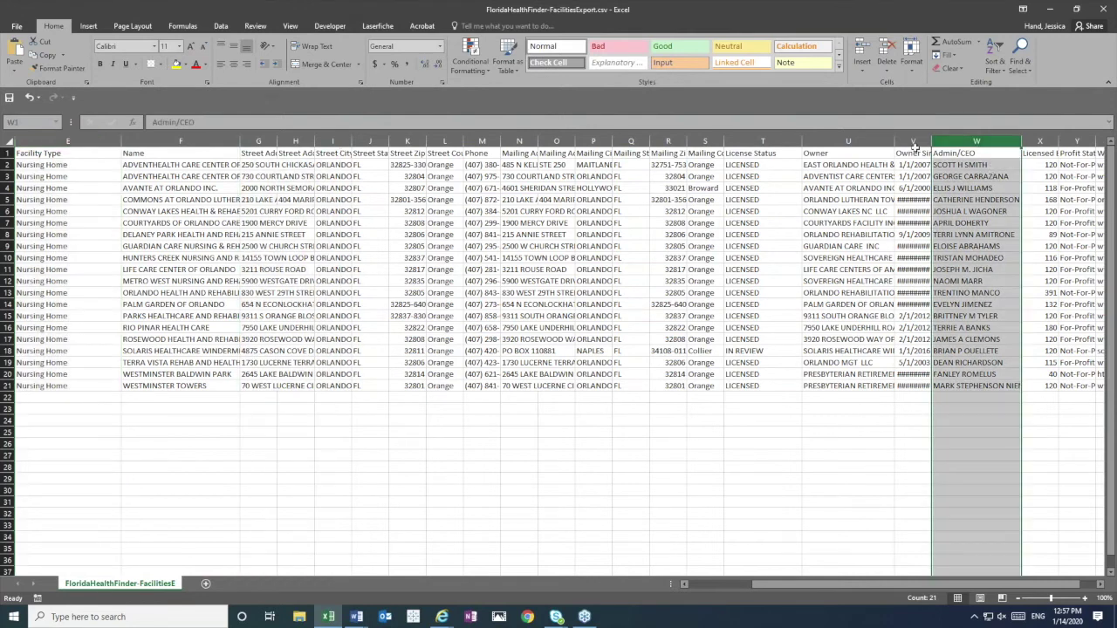
{"action": "left_click_drag", "start_coordinate": [931, 141], "coordinate": [987, 141]}
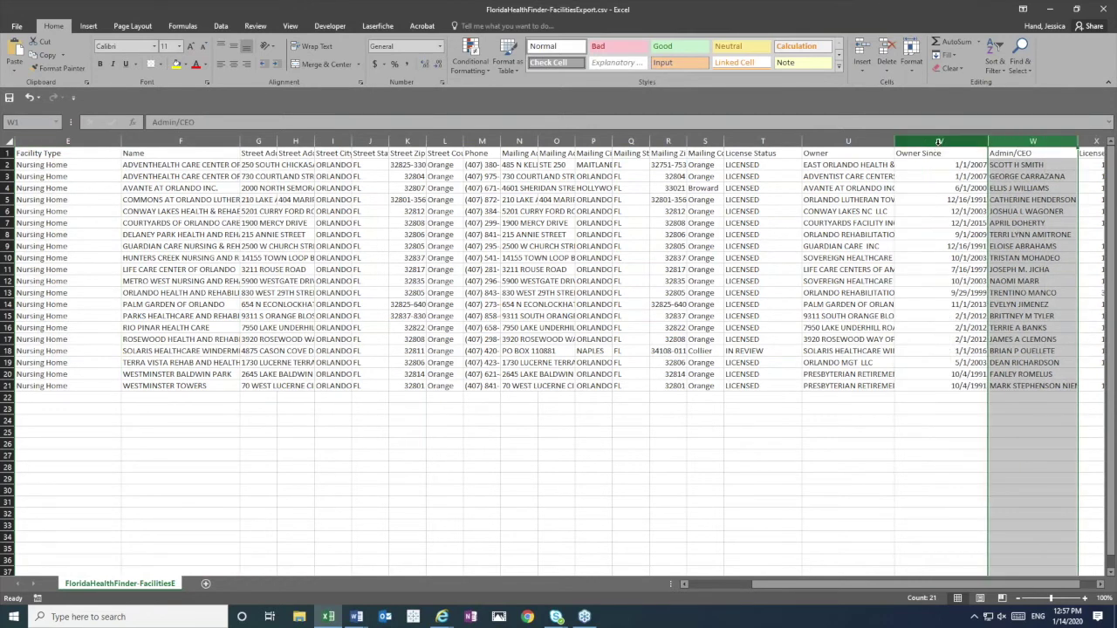
{"action": "left_click", "coordinate": [938, 140]}
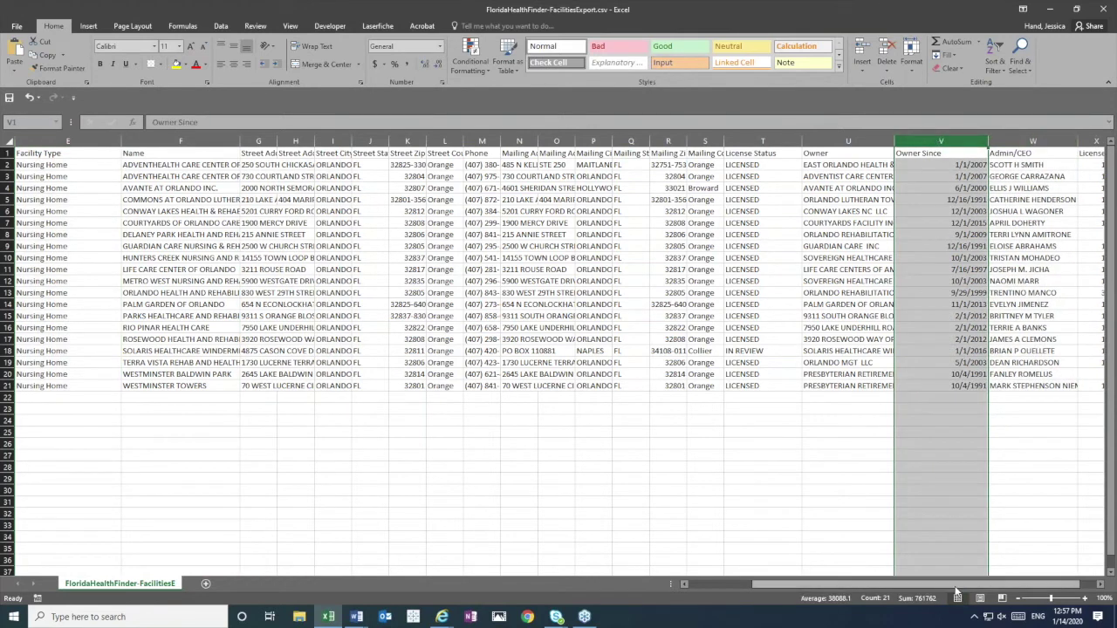
{"action": "left_click_drag", "start_coordinate": [970, 589], "coordinate": [985, 590]}
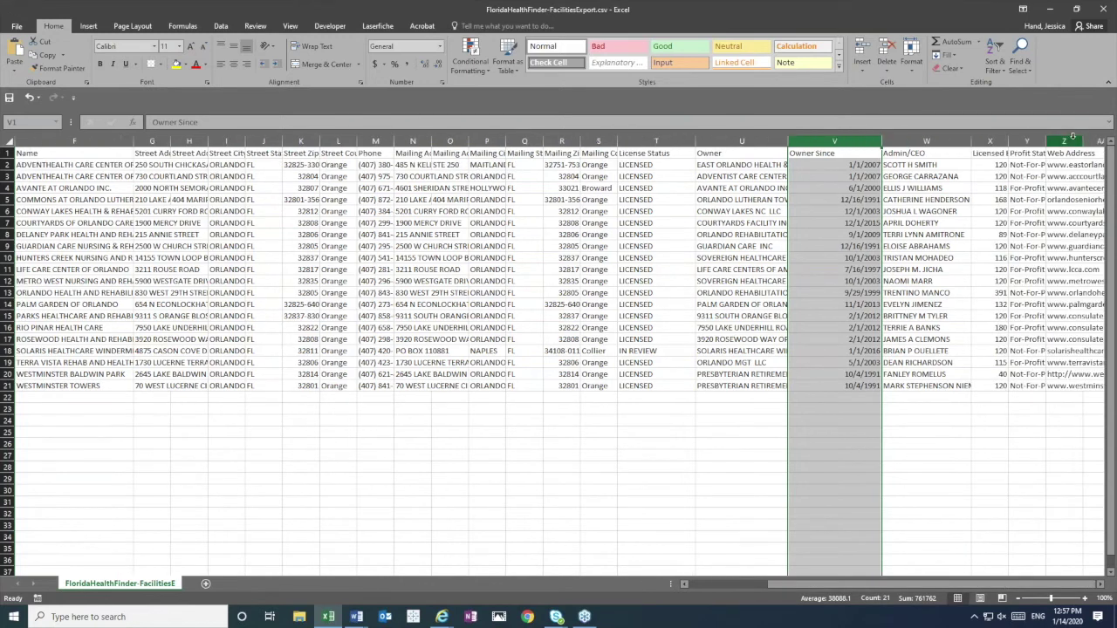
{"action": "left_click", "coordinate": [1070, 141]}
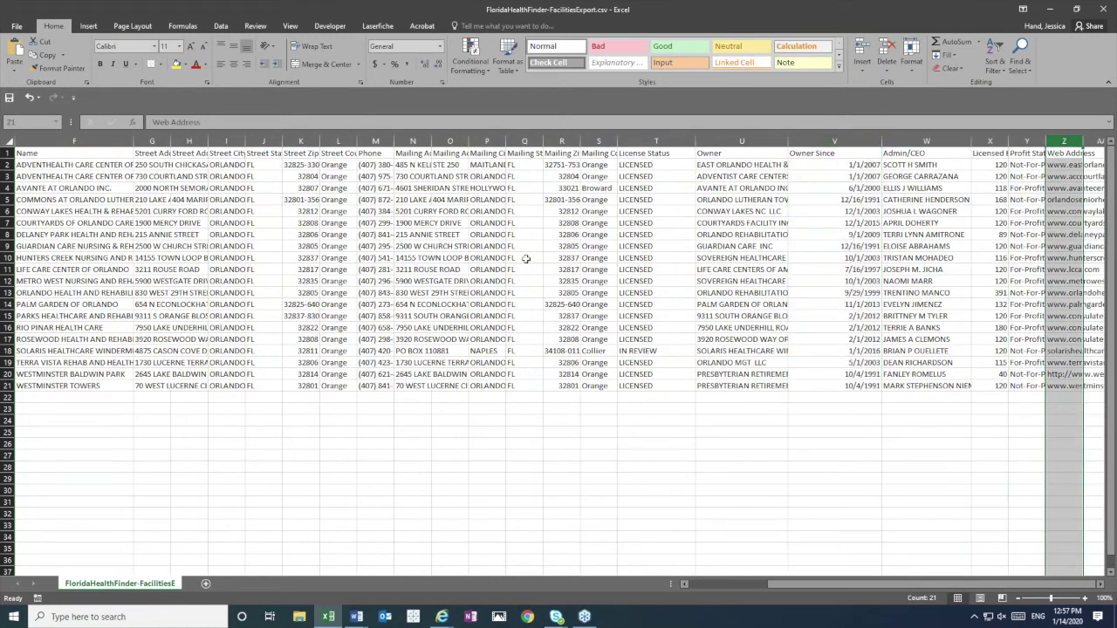
Close the exported workbook without saving and open the AdventHealth Care Center Orlando East profile in the browser's search results, dismissing the secure content notice.
{"action": "left_click", "coordinate": [1102, 9]}
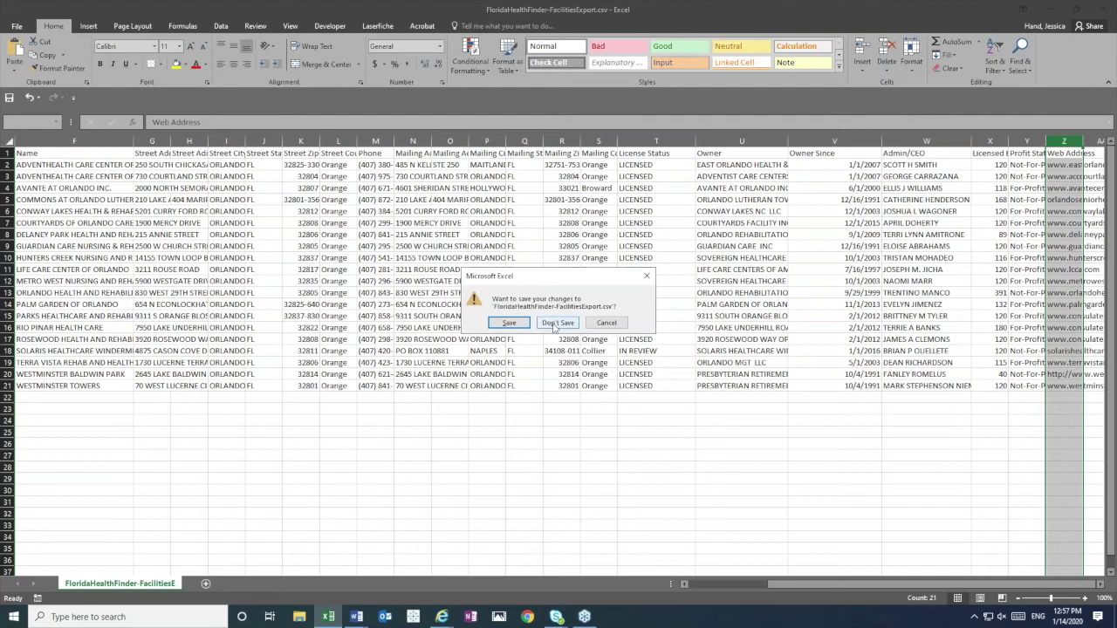
{"action": "left_click", "coordinate": [552, 319]}
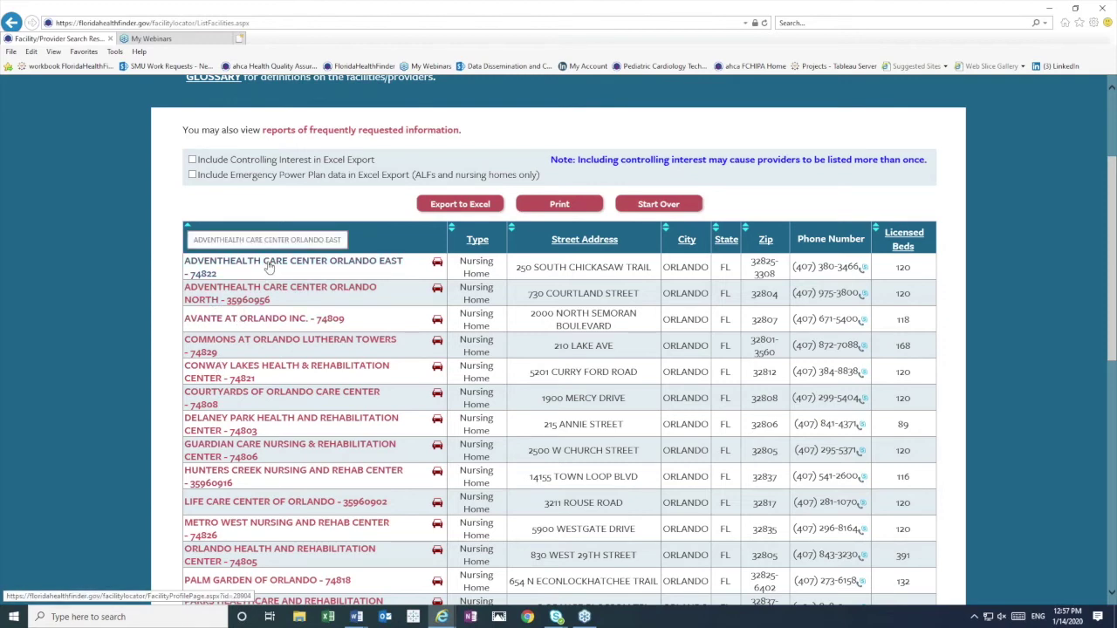
{"action": "left_click", "coordinate": [269, 267]}
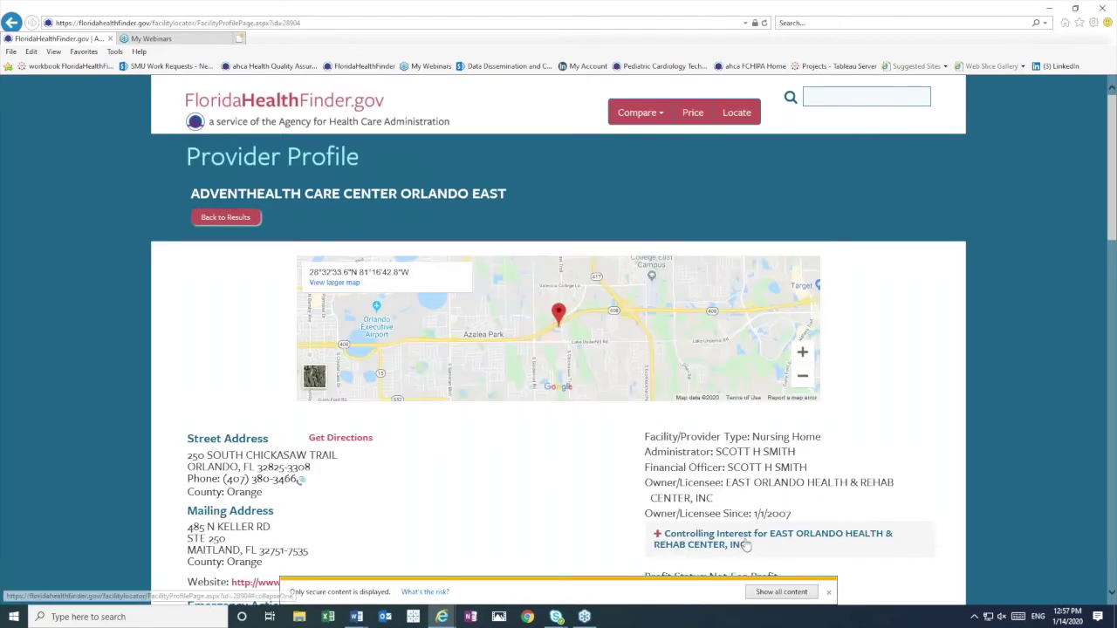
{"action": "left_click", "coordinate": [829, 594]}
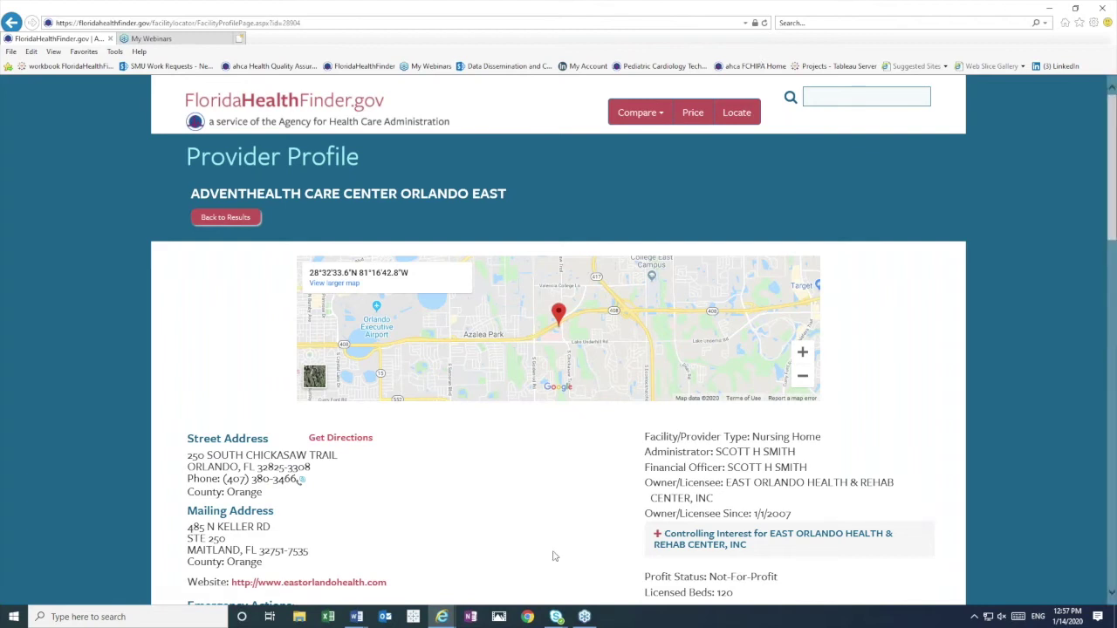
Review the profile's contact and licensee details and expand the Controlling Interest list to examine its names, positions and ownership shares.
{"action": "scroll", "coordinate": [497, 480], "scroll_direction": "down", "scroll_amount": 1}
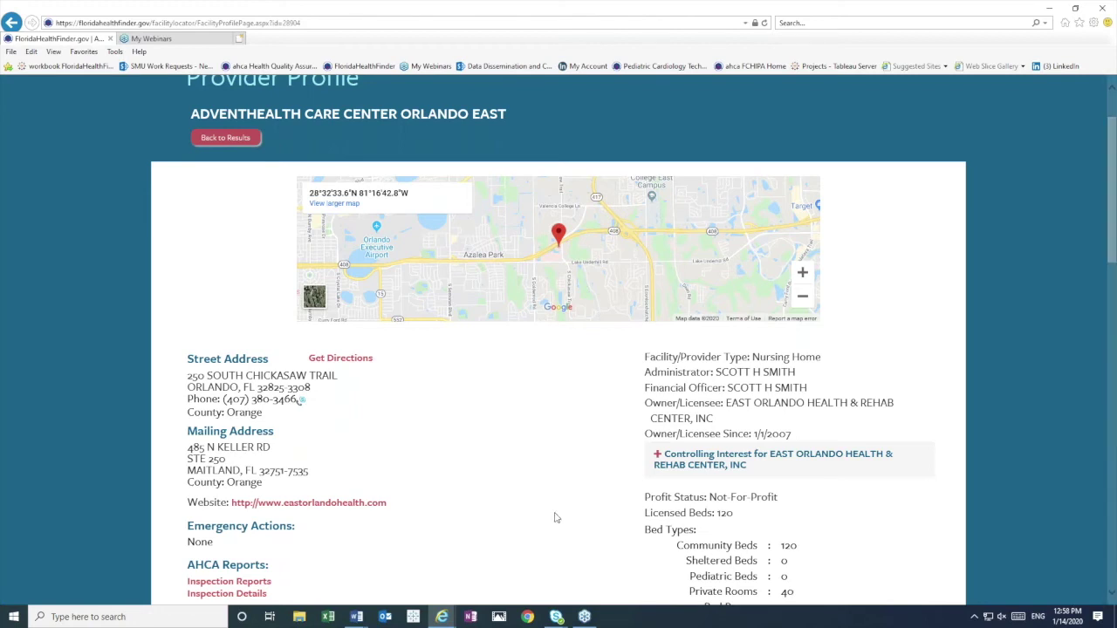
{"action": "scroll", "coordinate": [499, 456], "scroll_direction": "down", "scroll_amount": 1}
{"action": "scroll", "coordinate": [499, 457], "scroll_direction": "up", "scroll_amount": 1}
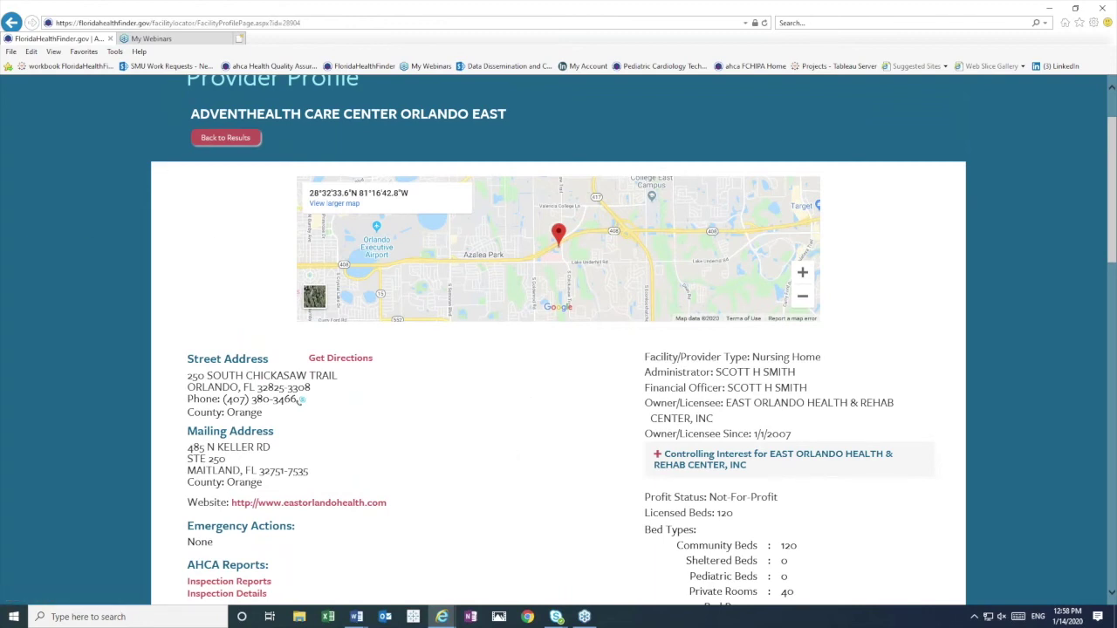
{"action": "scroll", "coordinate": [410, 423], "scroll_direction": "down", "scroll_amount": 1}
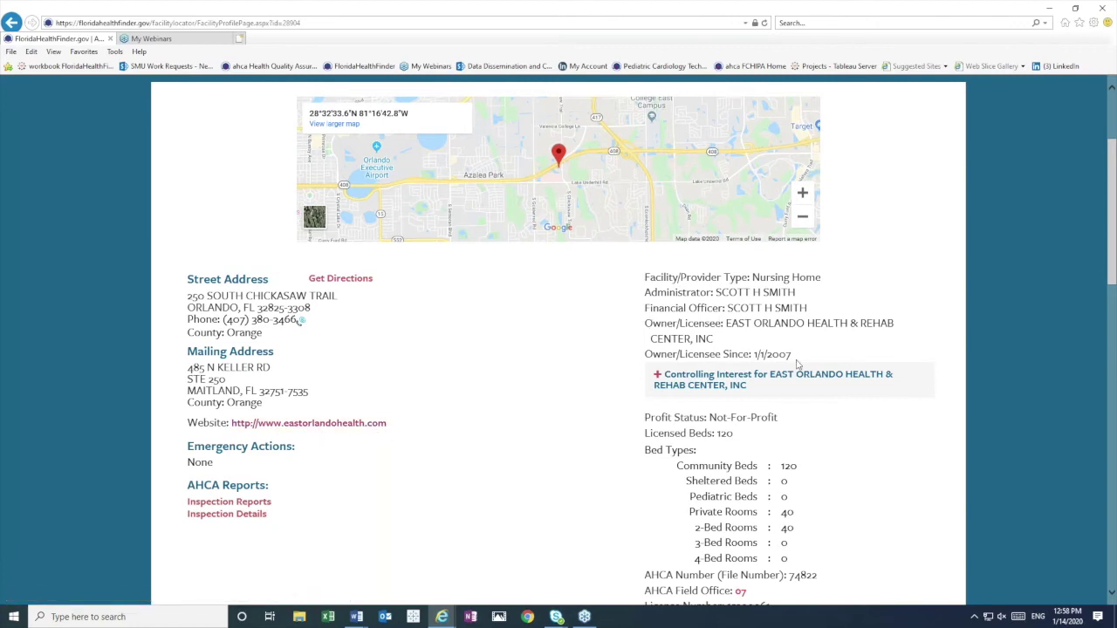
{"action": "scroll", "coordinate": [767, 319], "scroll_direction": "down", "scroll_amount": 1}
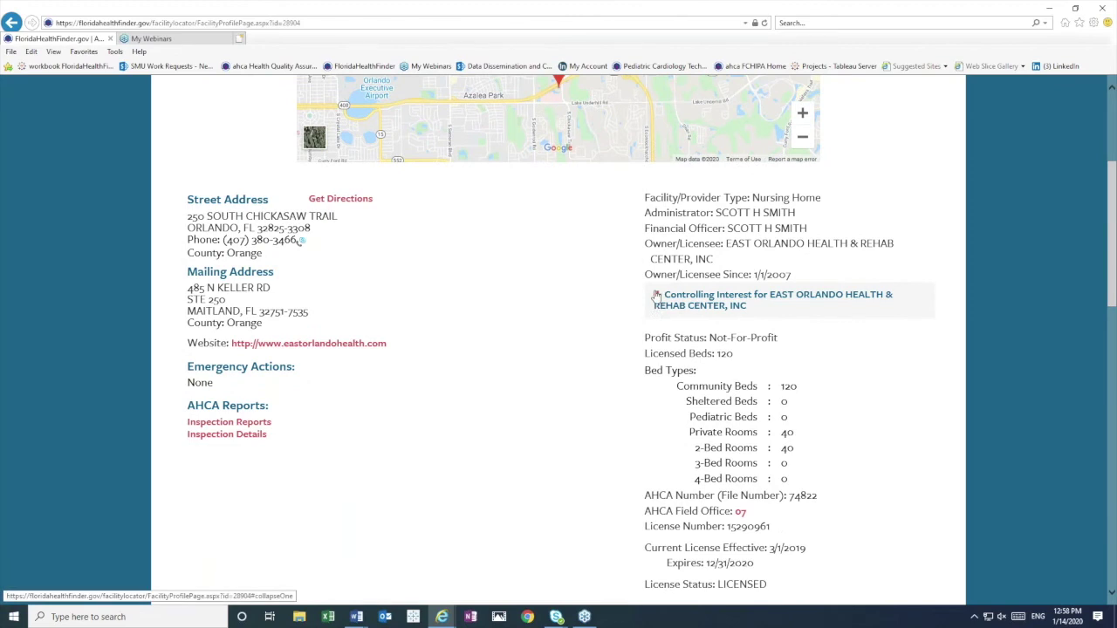
{"action": "left_click", "coordinate": [657, 296]}
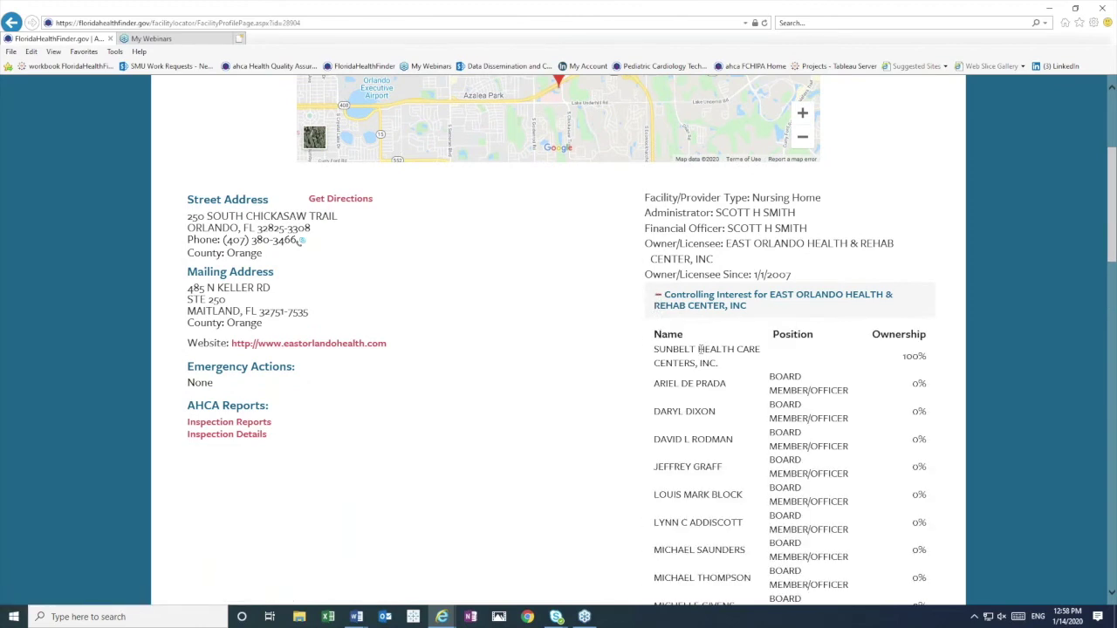
{"action": "scroll", "coordinate": [700, 349], "scroll_direction": "down", "scroll_amount": 1}
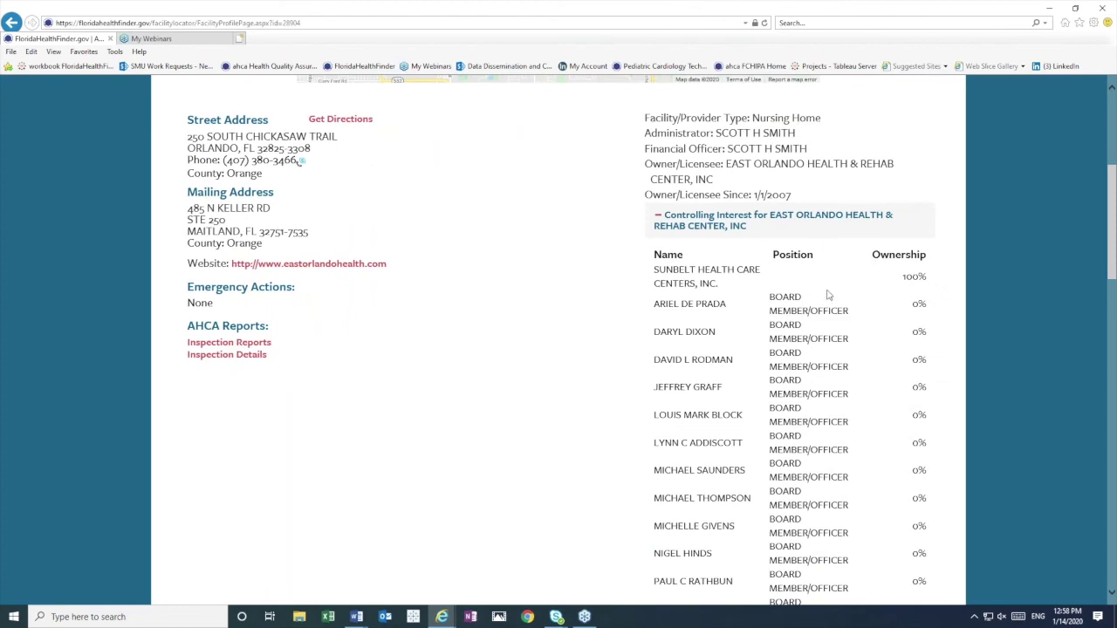
{"action": "scroll", "coordinate": [747, 294], "scroll_direction": "down", "scroll_amount": 2}
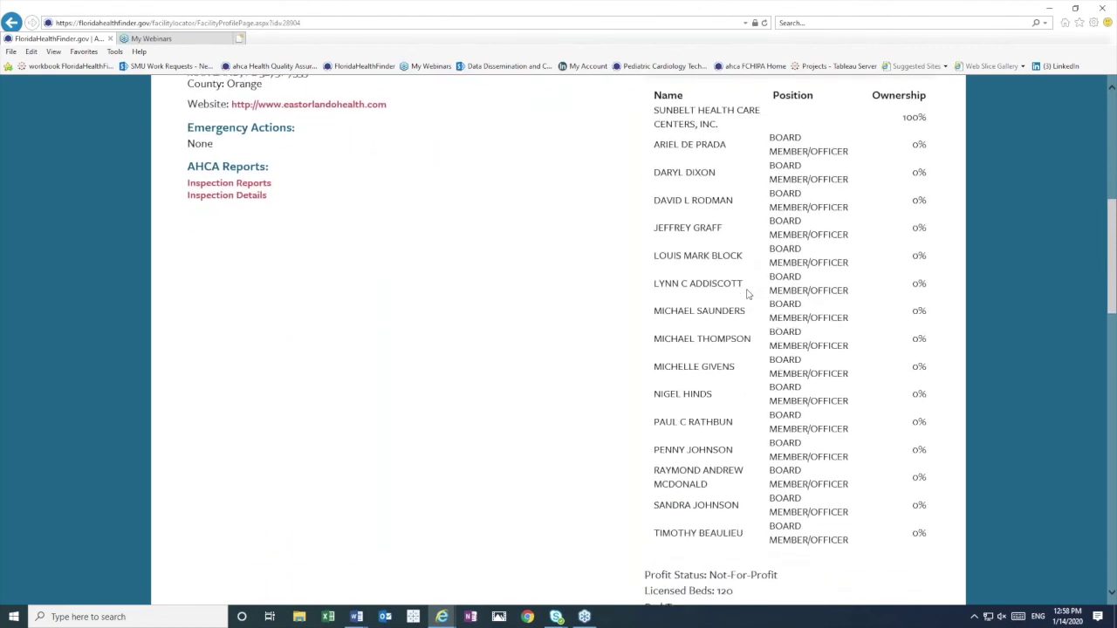
{"action": "scroll", "coordinate": [747, 294], "scroll_direction": "up", "scroll_amount": 1}
{"action": "scroll", "coordinate": [745, 292], "scroll_direction": "down", "scroll_amount": 5}
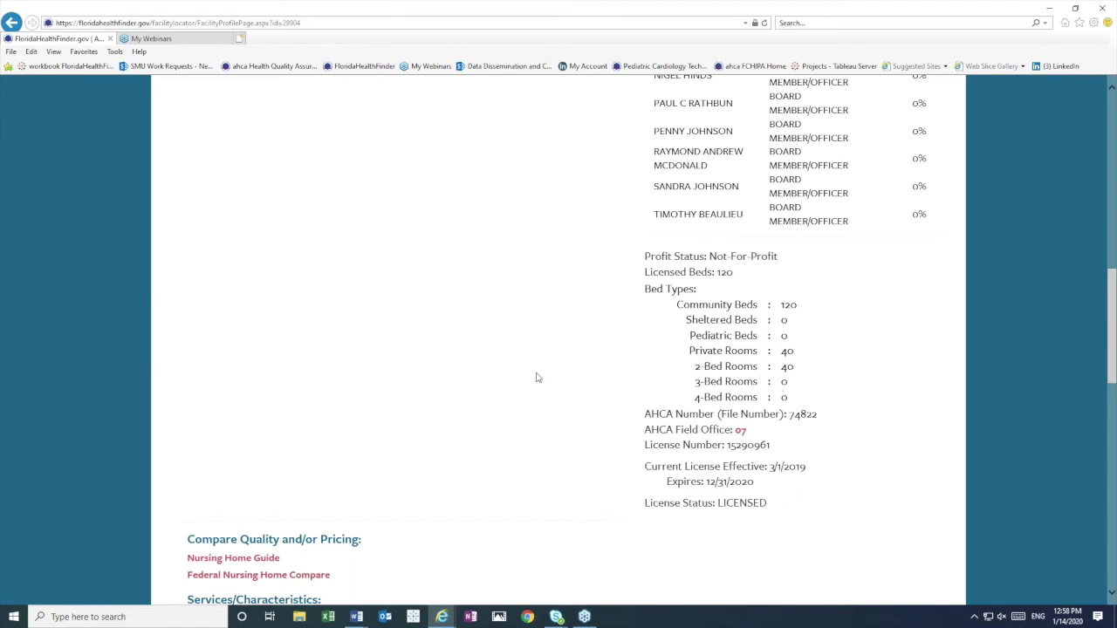
Examine the profile's Services/Characteristics, Emergency Power Plan Summary, Legal Actions and Consumer Guides sections.
{"action": "scroll", "coordinate": [535, 356], "scroll_direction": "down", "scroll_amount": 4}
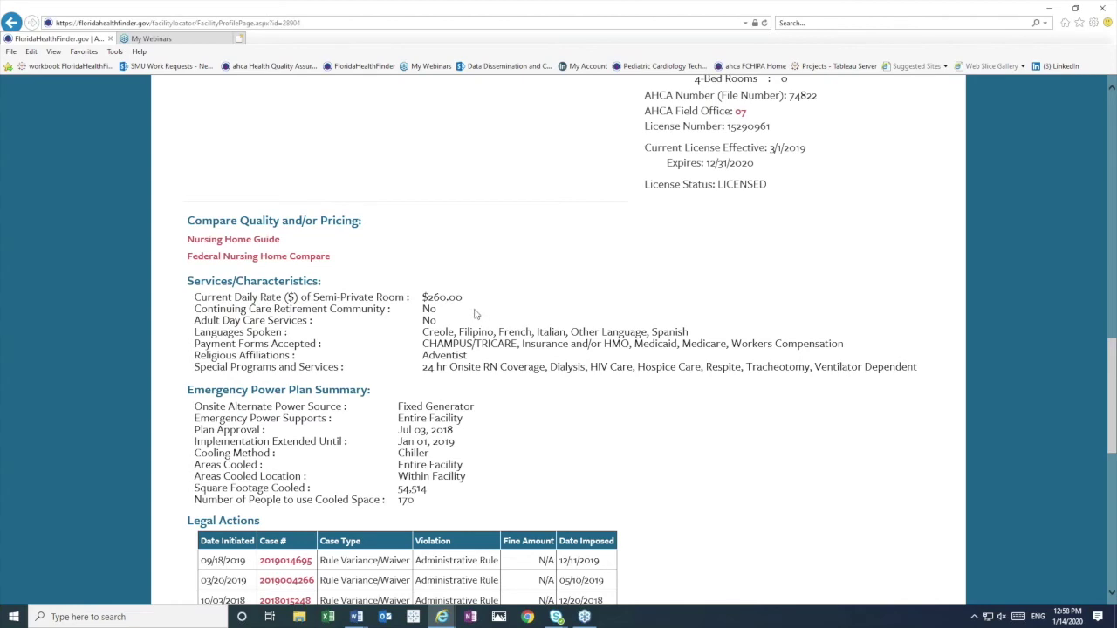
{"action": "scroll", "coordinate": [478, 316], "scroll_direction": "down", "scroll_amount": 3}
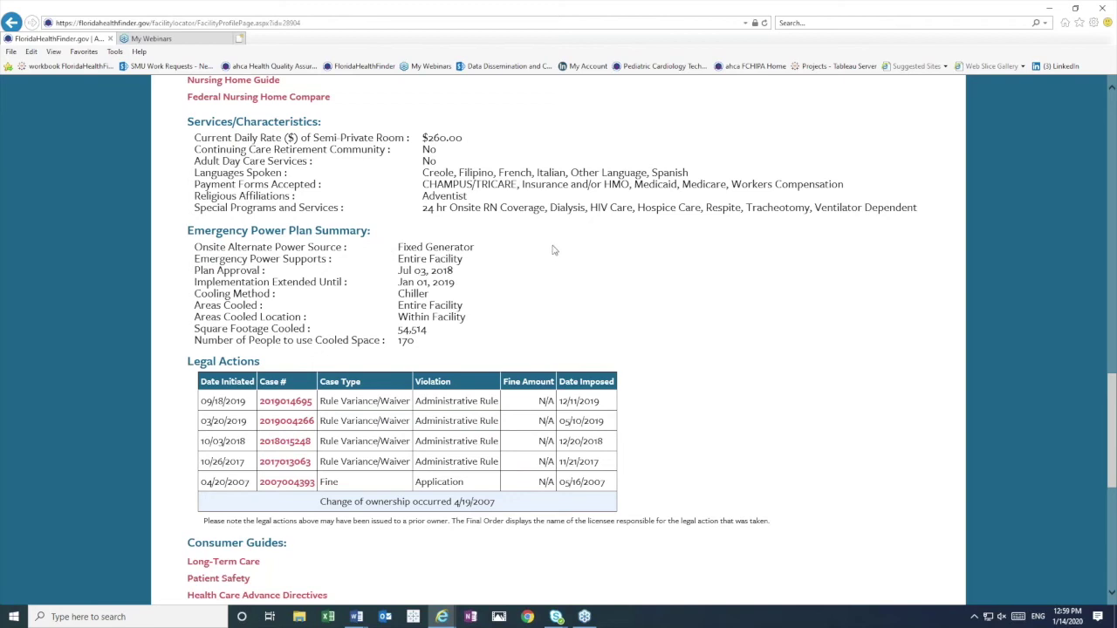
{"action": "scroll", "coordinate": [552, 250], "scroll_direction": "up", "scroll_amount": 2}
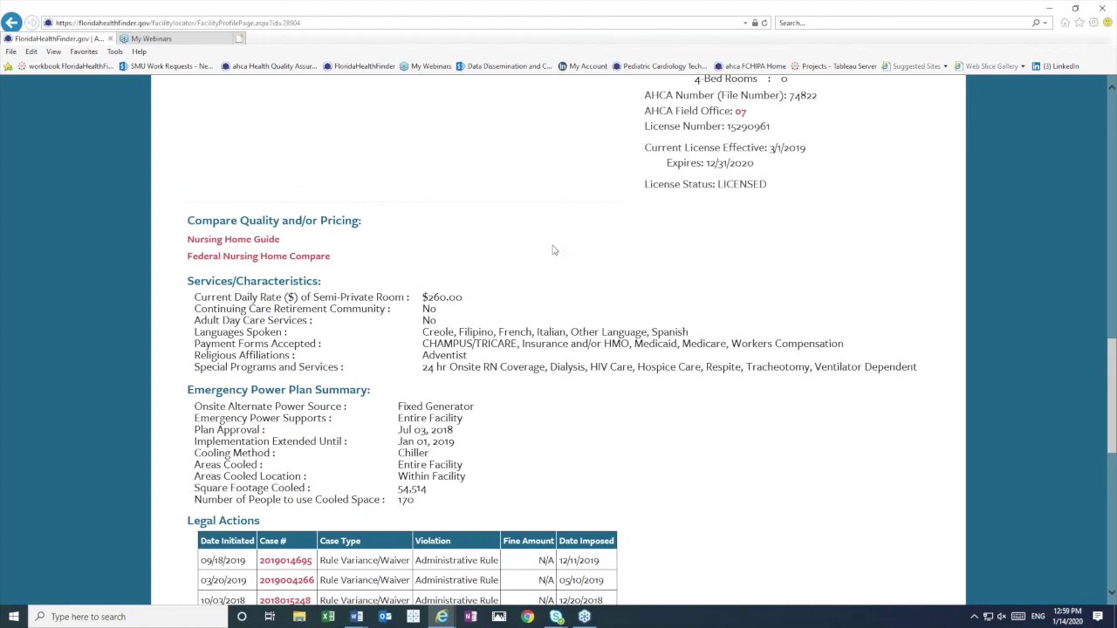
{"action": "scroll", "coordinate": [553, 250], "scroll_direction": "down", "scroll_amount": 1}
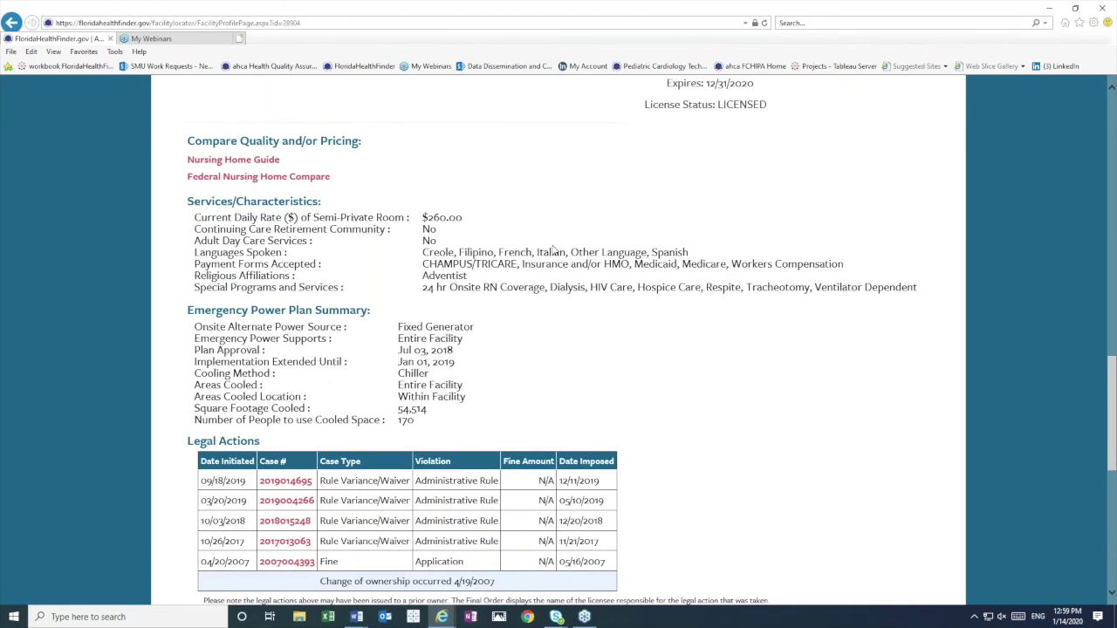
{"action": "scroll", "coordinate": [542, 271], "scroll_direction": "down", "scroll_amount": 2}
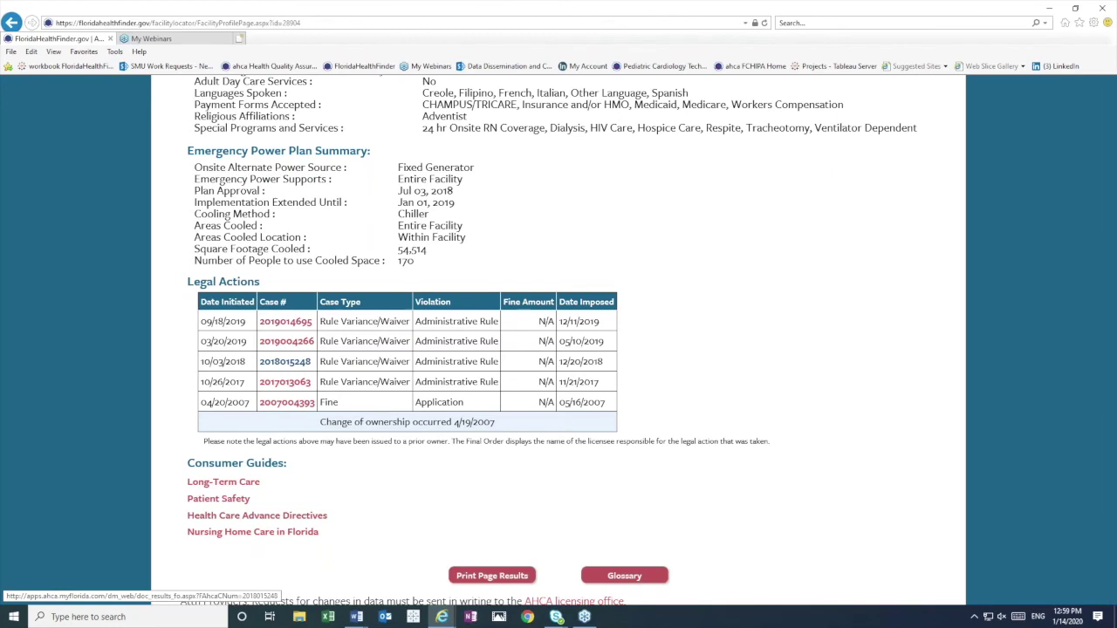
Open the final order for the legal action initiated 09/18/2019, skim it and return to the AHCA Document Results page.
{"action": "left_click", "coordinate": [288, 325]}
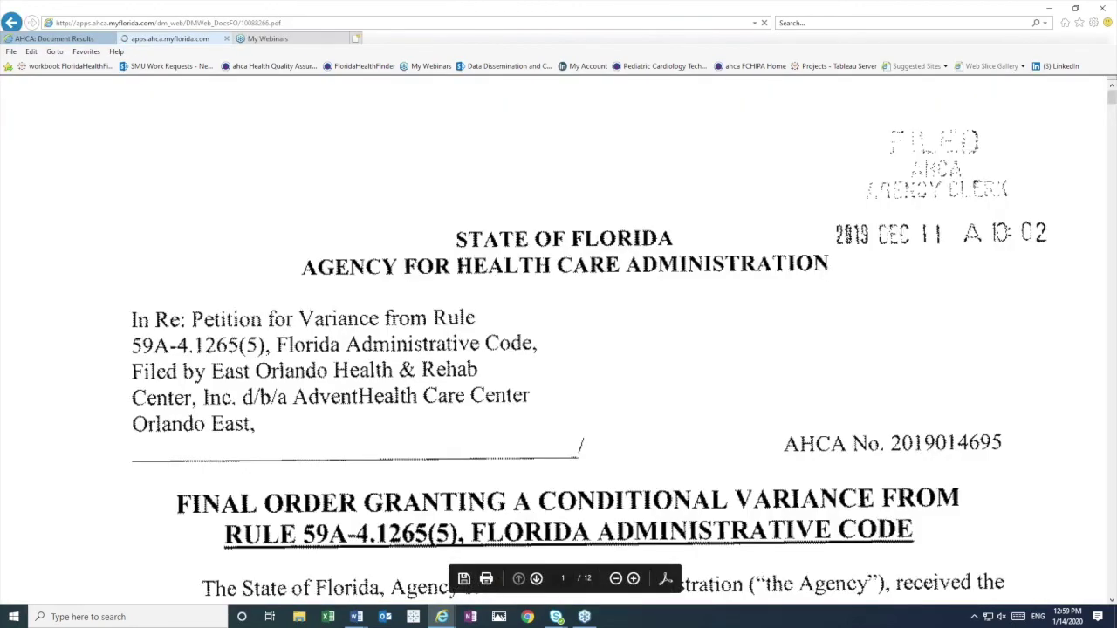
{"action": "scroll", "coordinate": [589, 354], "scroll_direction": "down", "scroll_amount": 1}
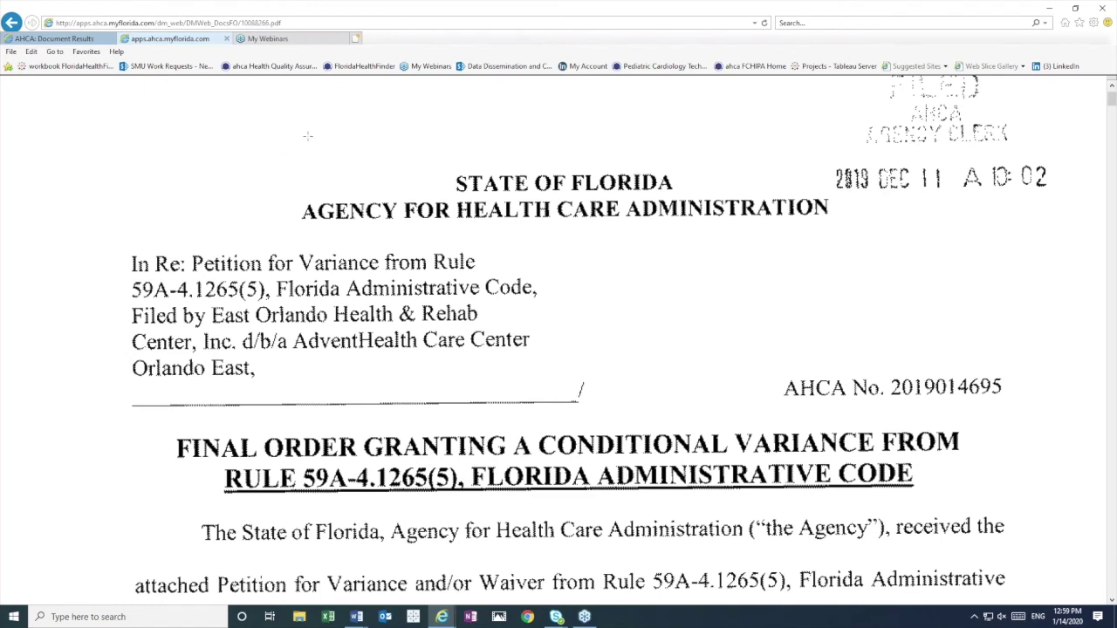
{"action": "scroll", "coordinate": [303, 133], "scroll_direction": "down", "scroll_amount": 3}
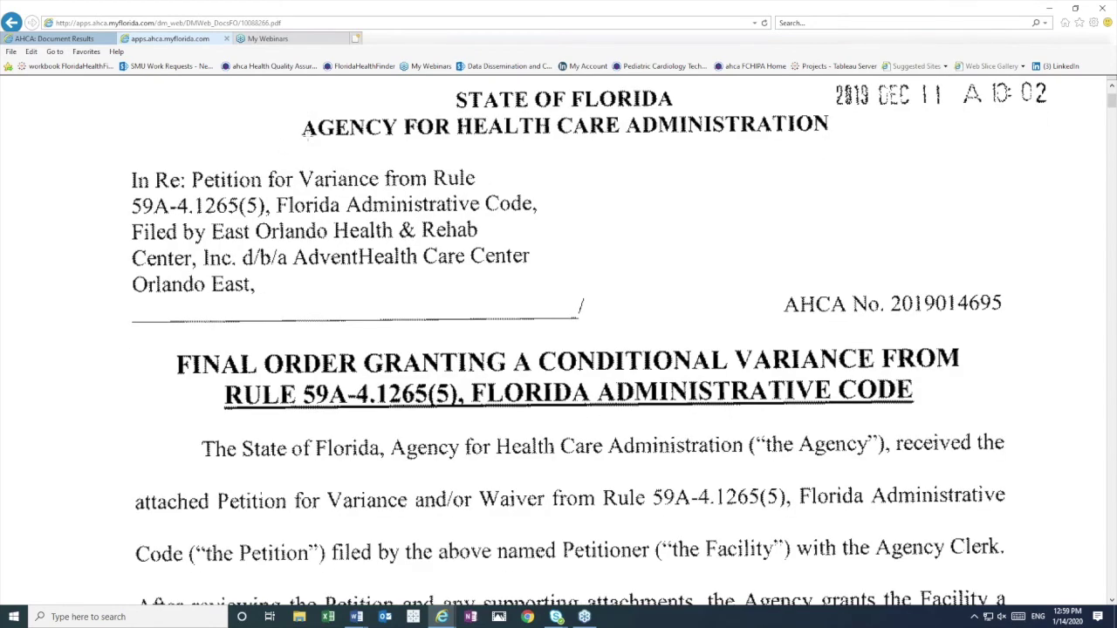
{"action": "scroll", "coordinate": [304, 133], "scroll_direction": "down", "scroll_amount": 7}
{"action": "scroll", "coordinate": [304, 133], "scroll_direction": "up", "scroll_amount": 12}
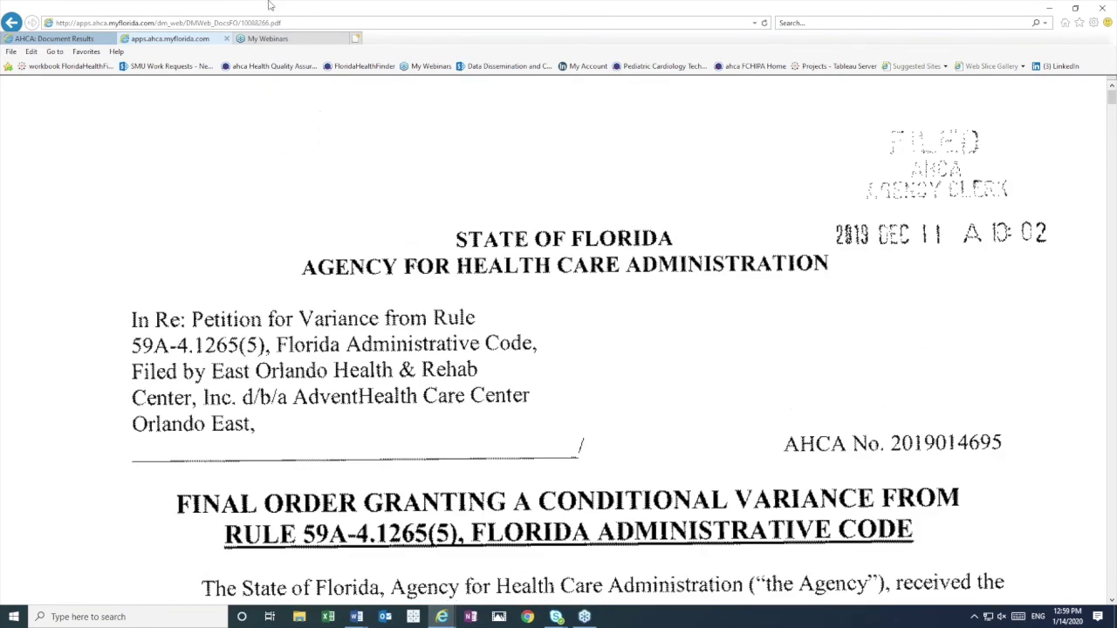
{"action": "left_click", "coordinate": [77, 35]}
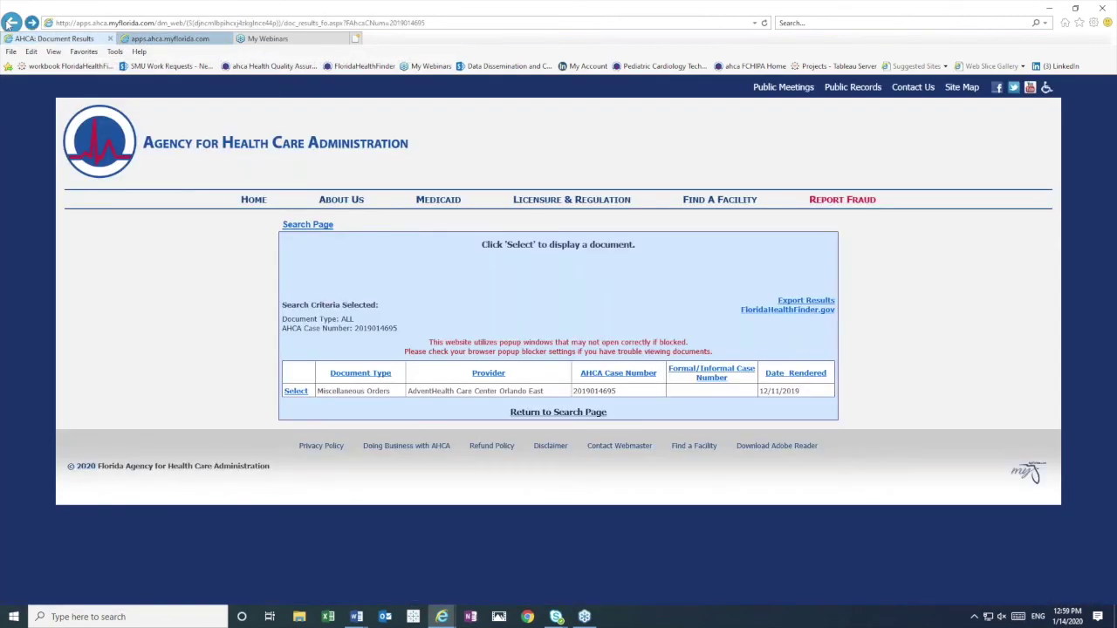
Return to the AdventHealth Care Center Orlando East profile and open its Inspection Reports under AHCA Reports.
{"action": "left_click", "coordinate": [10, 24]}
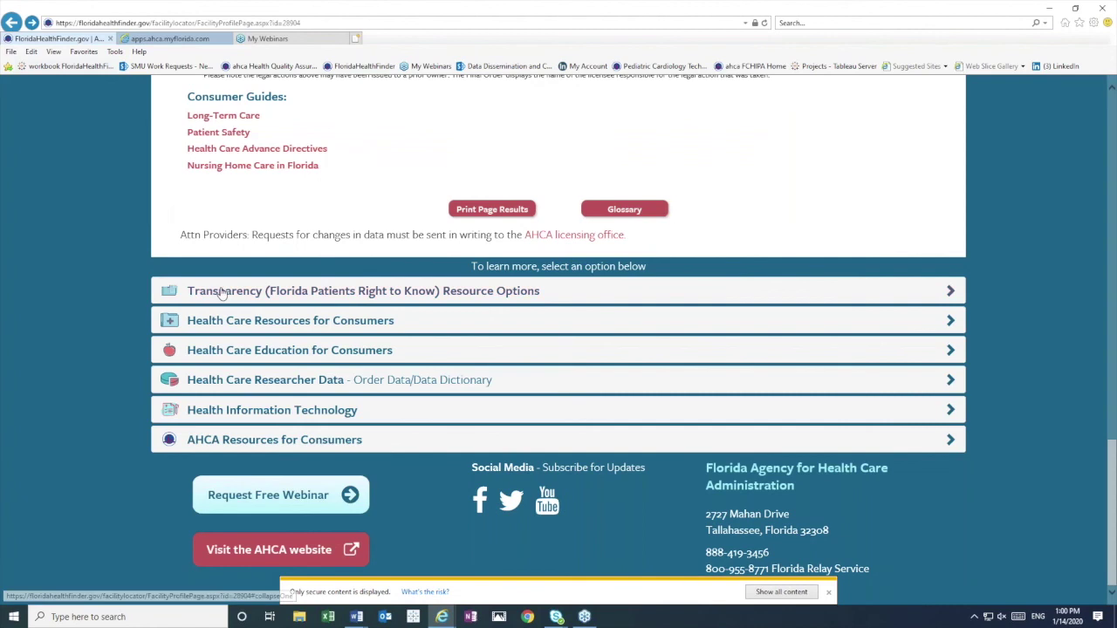
{"action": "scroll", "coordinate": [222, 294], "scroll_direction": "up", "scroll_amount": 4}
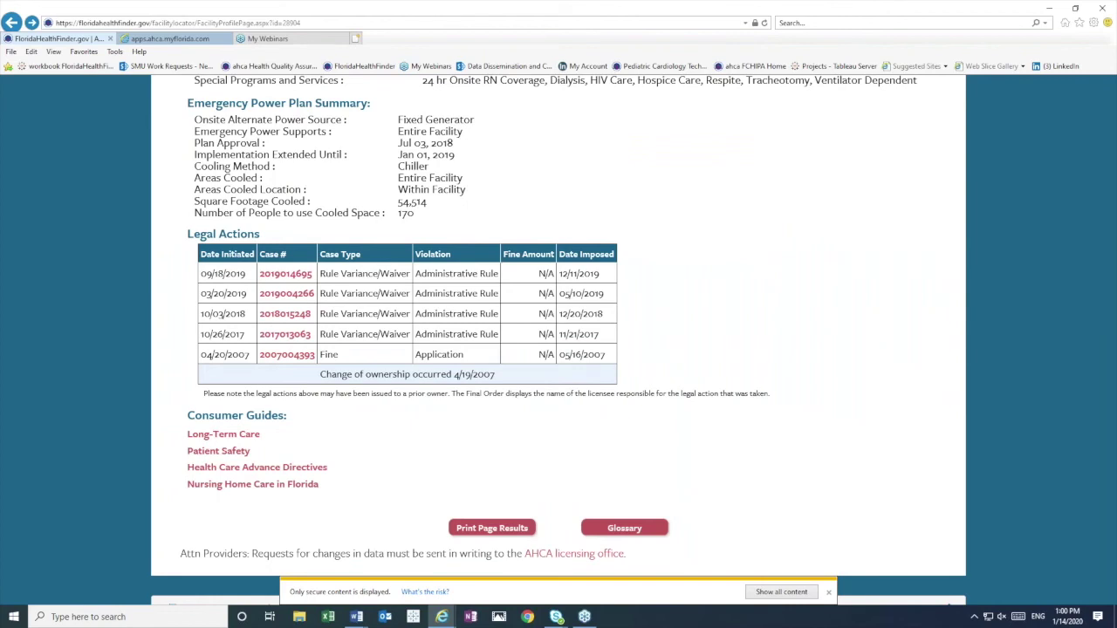
{"action": "scroll", "coordinate": [327, 386], "scroll_direction": "up", "scroll_amount": 9}
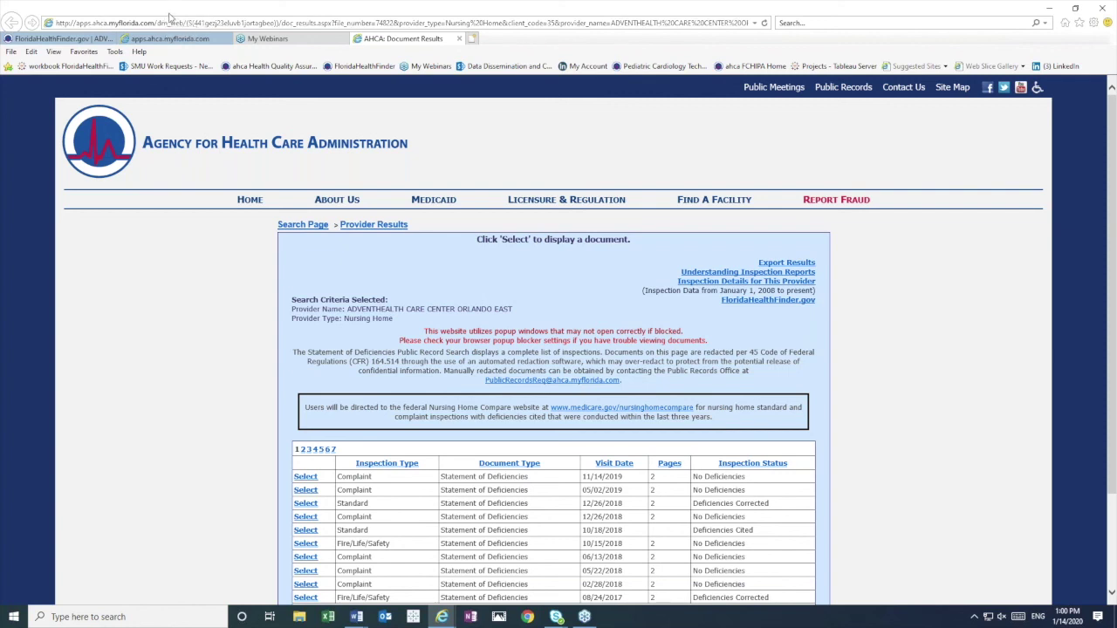
Open the Statement of Deficiencies for the 11/14/2019 complaint inspection, view it and return to the provider profile.
{"action": "scroll", "coordinate": [260, 275], "scroll_direction": "down", "scroll_amount": 1}
{"action": "scroll", "coordinate": [260, 275], "scroll_direction": "down", "scroll_amount": 1}
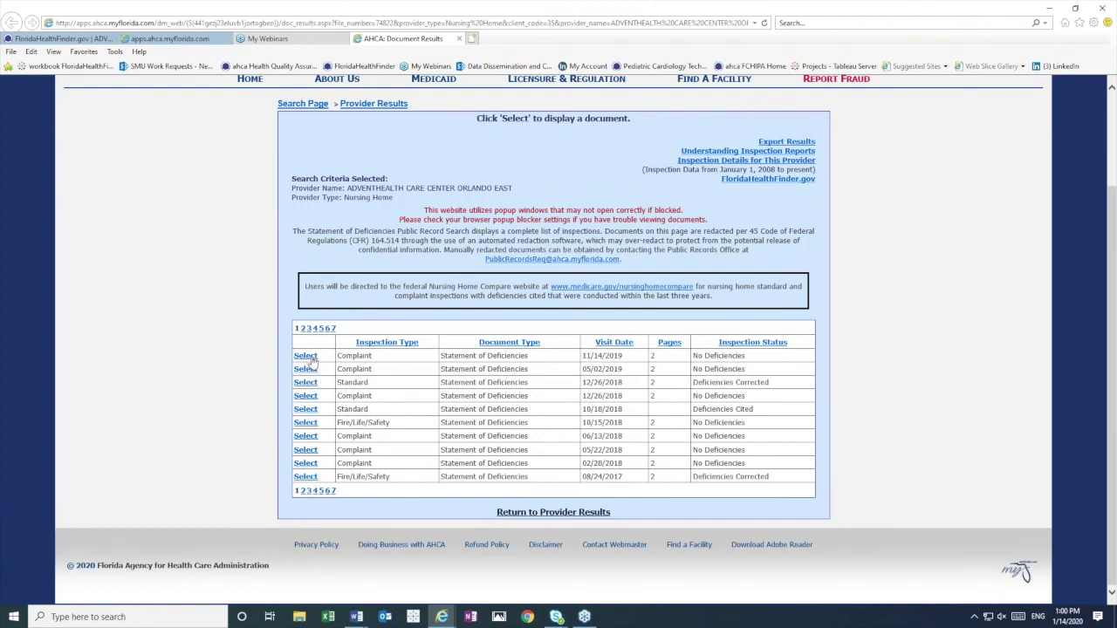
{"action": "left_click", "coordinate": [306, 356]}
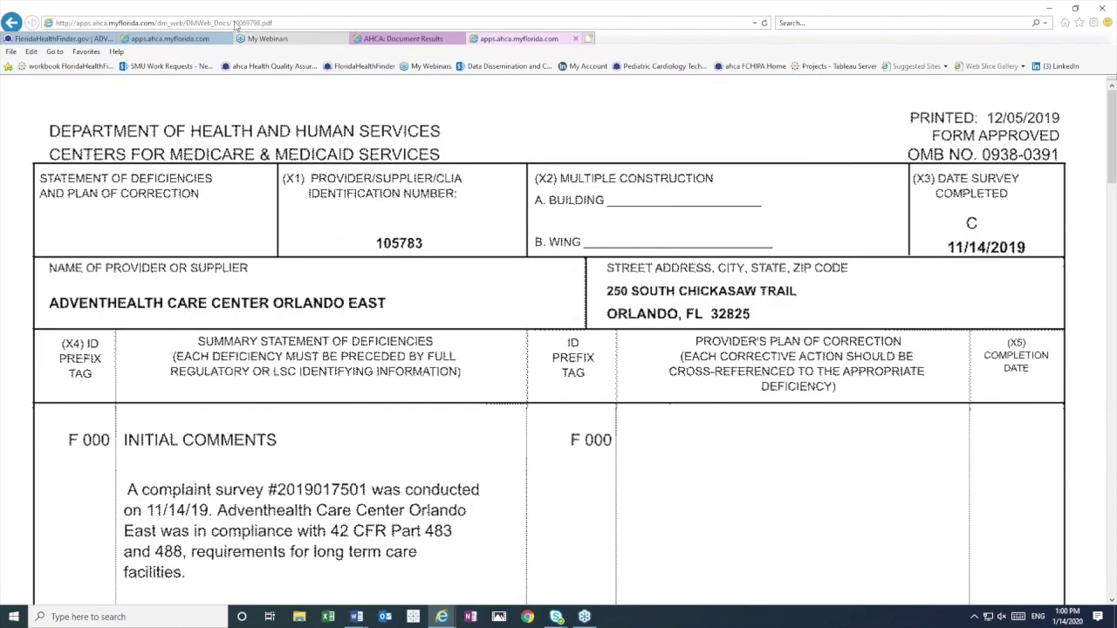
{"action": "left_click", "coordinate": [172, 41]}
{"action": "left_click", "coordinate": [62, 39]}
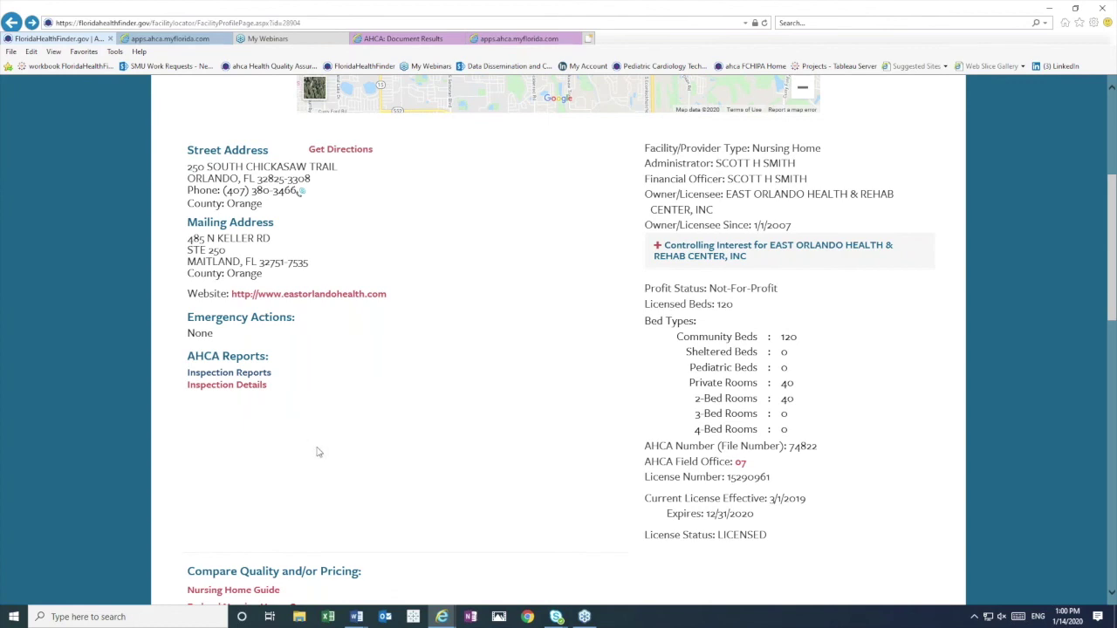
Look over the profile's address and AHCA Reports sections, and go to the FloridaHealthFinder.gov home page.
{"action": "scroll", "coordinate": [318, 452], "scroll_direction": "up", "scroll_amount": 1}
{"action": "scroll", "coordinate": [319, 443], "scroll_direction": "up", "scroll_amount": 3}
{"action": "scroll", "coordinate": [322, 435], "scroll_direction": "down", "scroll_amount": 2}
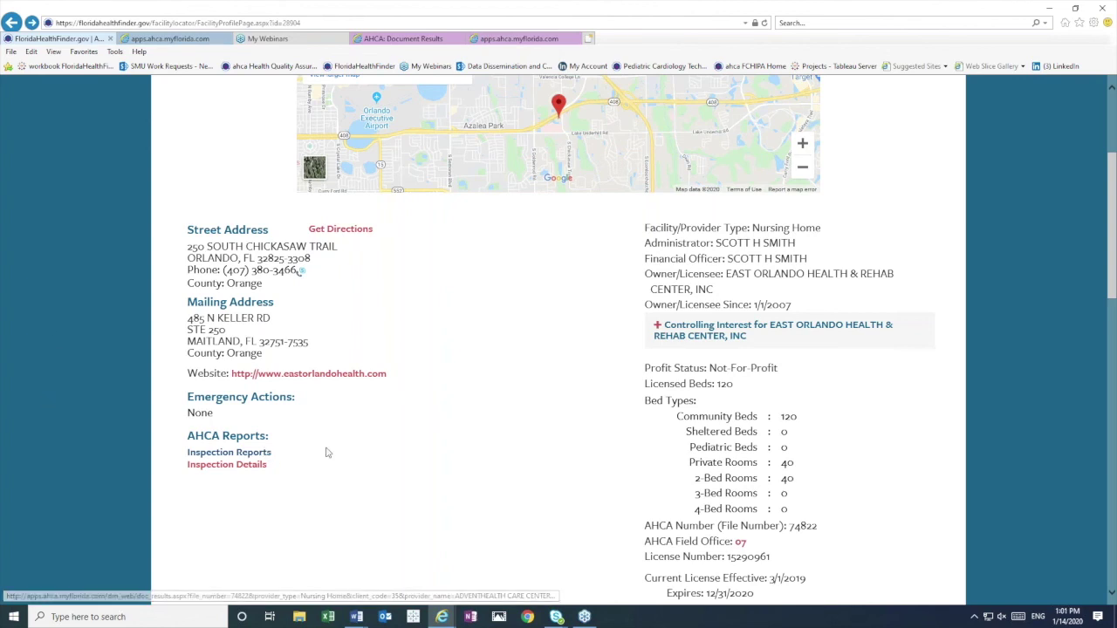
{"action": "scroll", "coordinate": [323, 451], "scroll_direction": "up", "scroll_amount": 3}
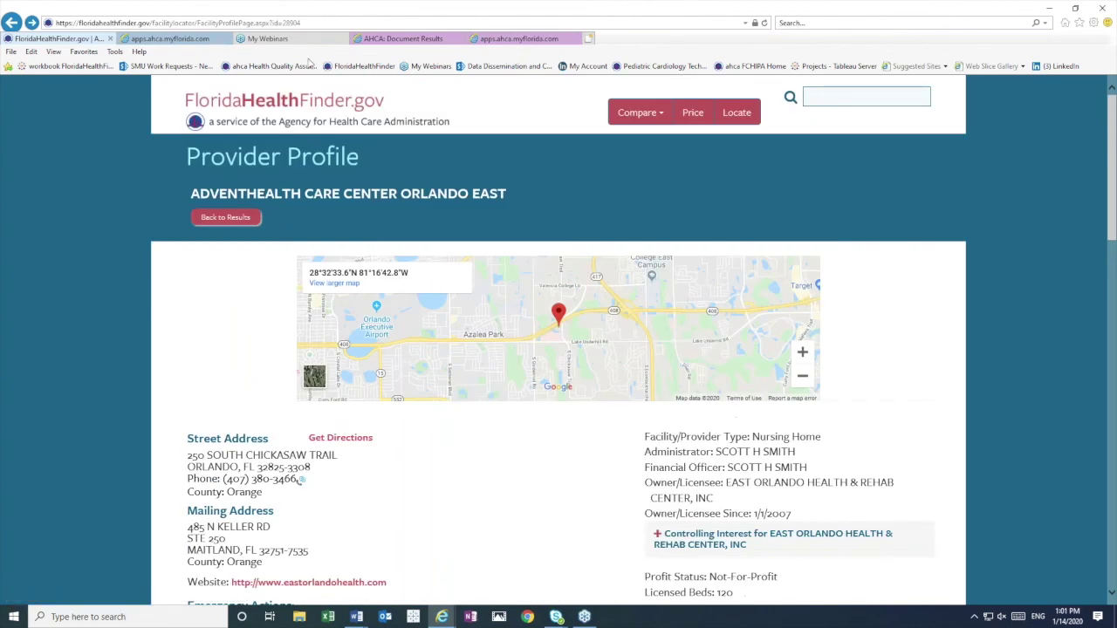
{"action": "left_click", "coordinate": [279, 105]}
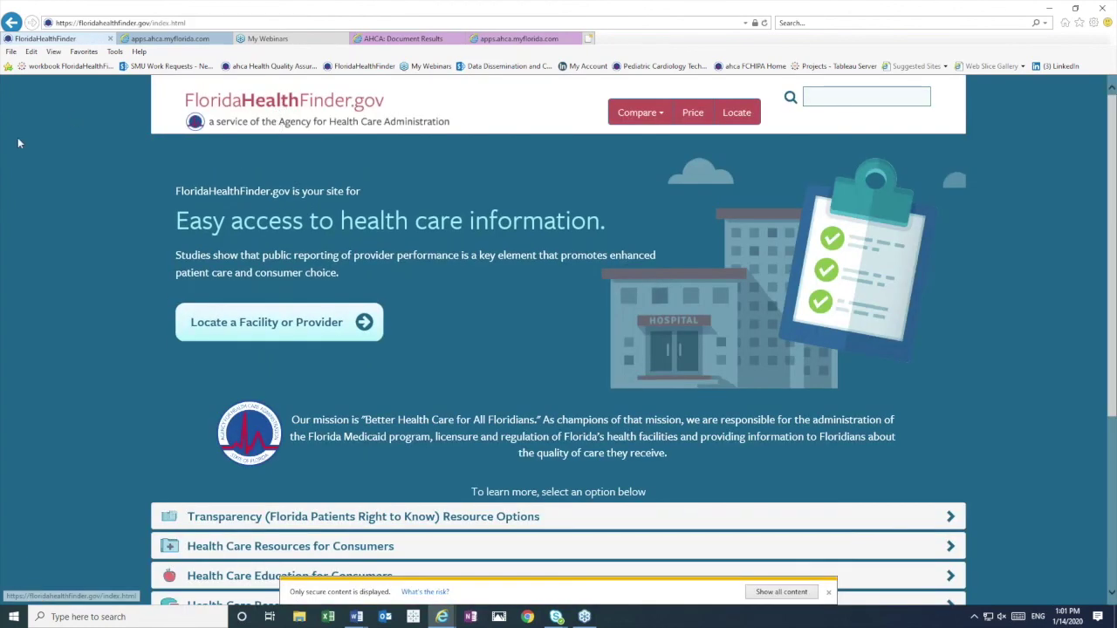